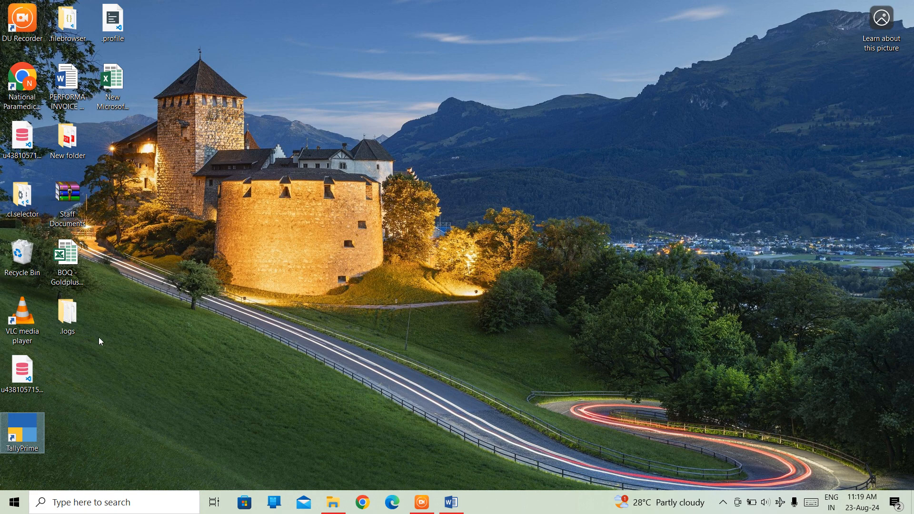
Step: Start TallyPrime in Educational Mode and open the list of voucher types for master alteration
double_click(20, 439)
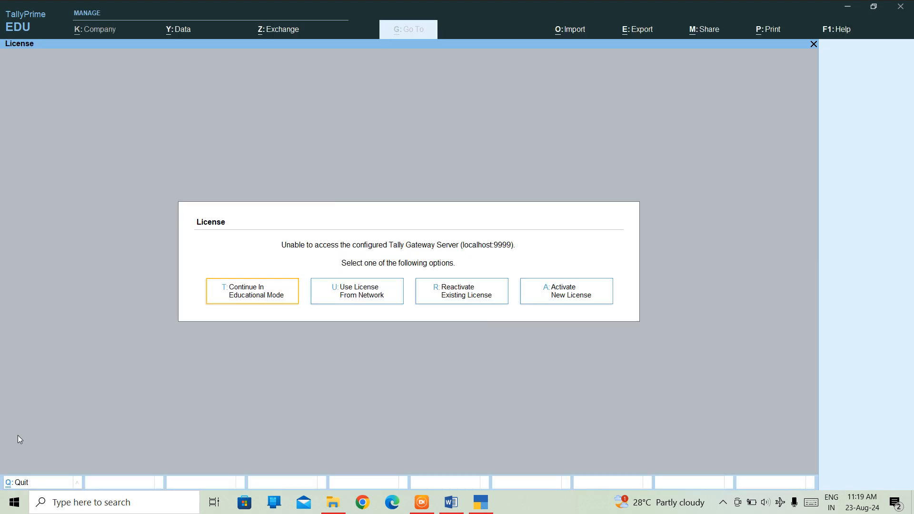
key("Return")
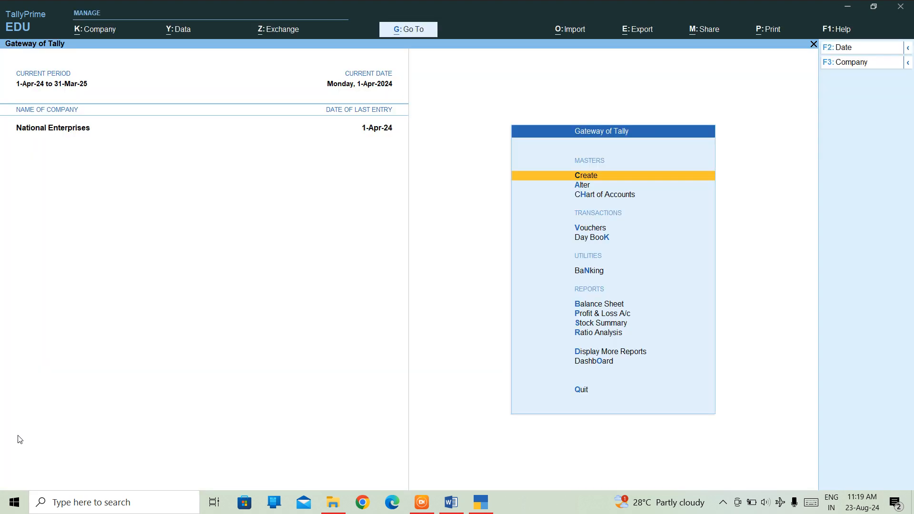
key("Down")
key("Down")
key("Up")
key("Return")
key("Down")
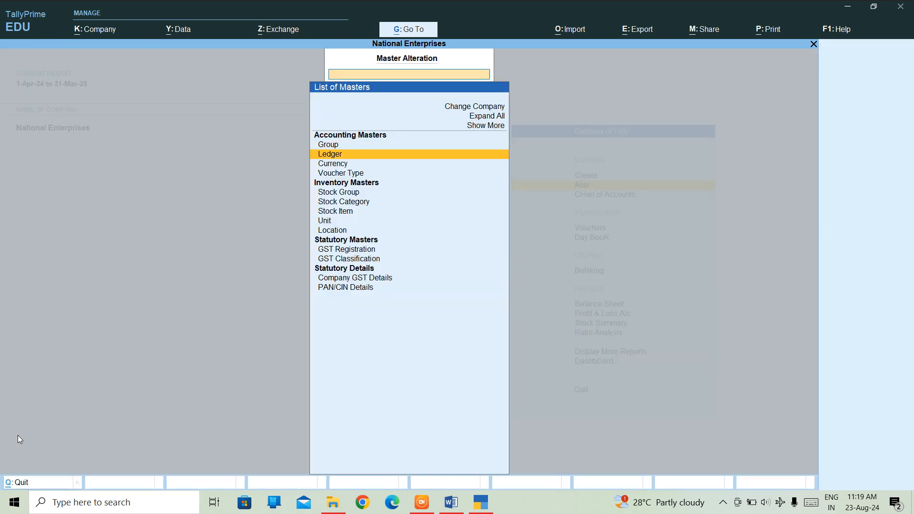
key("Down")
Step: Examine the available voucher types in the list, from Contra through Sales Order
key("Down")
key("Return")
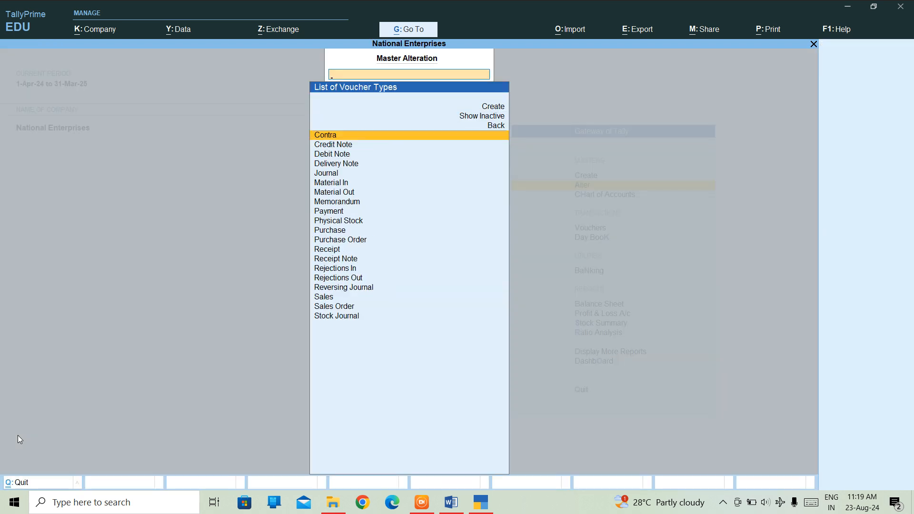
key("Down")
key("Down")
key("Down")
key("Down")
key("Down")
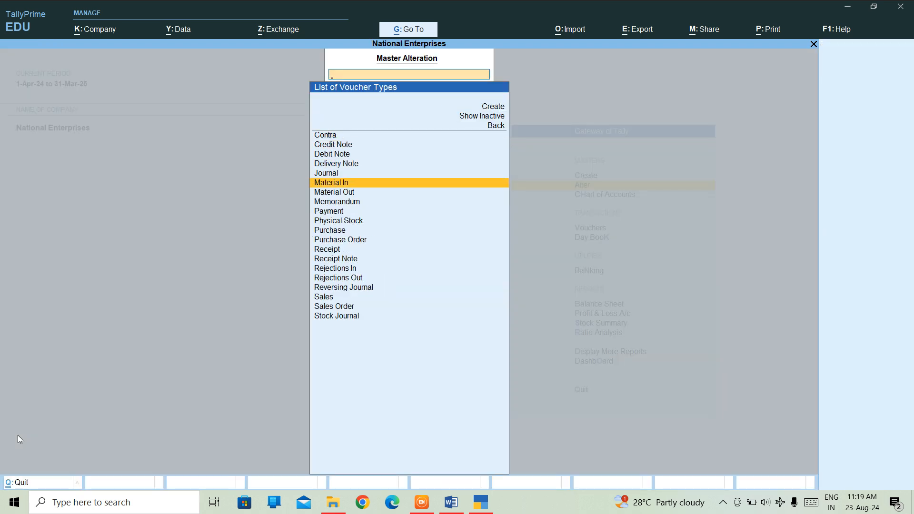
key("Down")
key("Down")
key("Down")
key("Down")
key("Down")
key("Down")
key("Down")
key("Down")
key("Down")
key("Down")
key("Down")
key("Down")
key("Down")
key("Down")
key("Up")
key("Up")
key("Up")
key("Up")
key("Up")
key("Up")
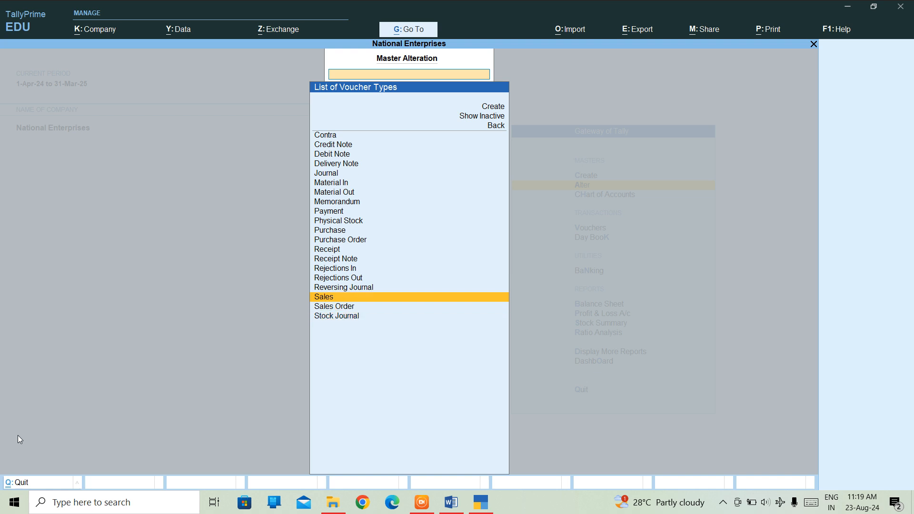
key("Up")
key("Up")
key("Up")
key("Up")
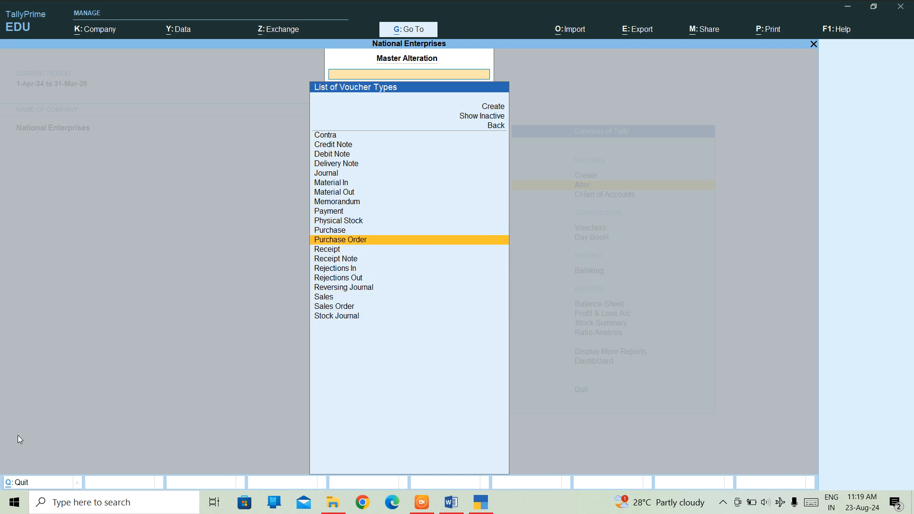
key("Up")
key("Up")
key("Up")
key("Up")
key("Up")
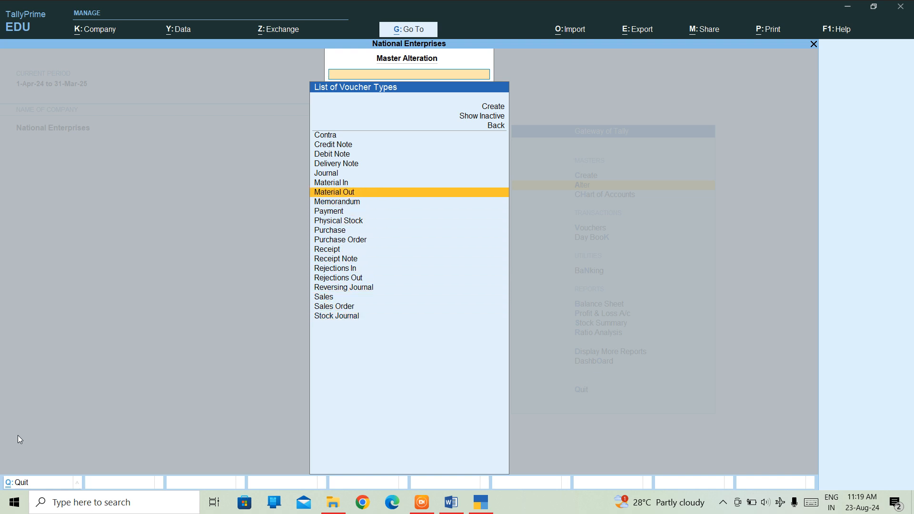
key("Up")
key("Up")
key("Up")
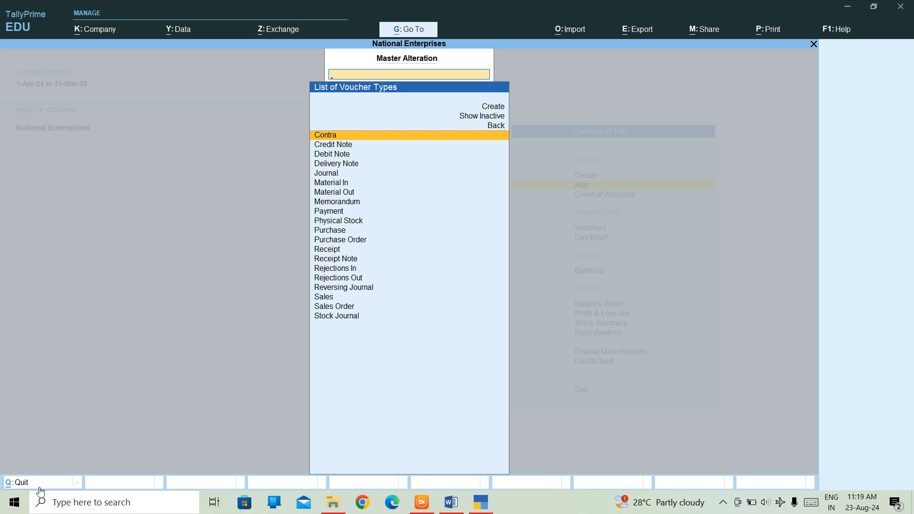
key("Down")
key("Down")
key("Down")
key("Down")
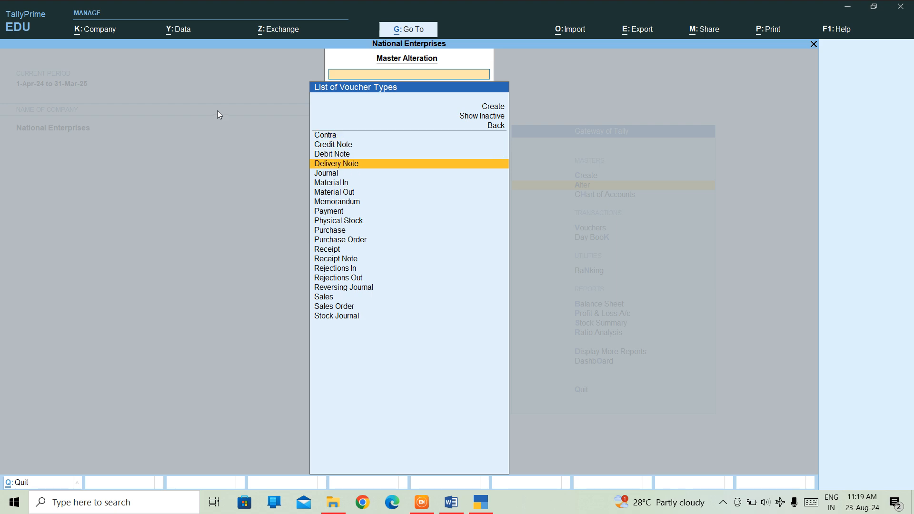
key("Down")
key("Down")
key("Down")
key("Down")
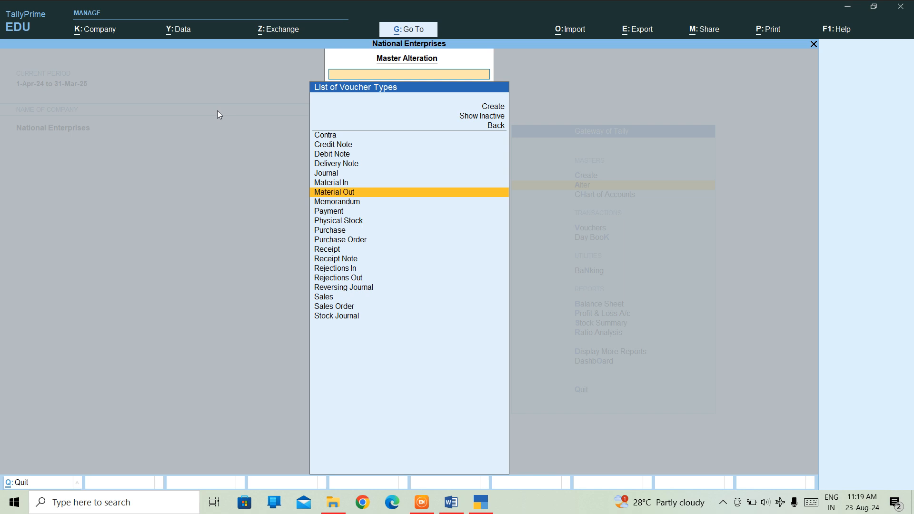
key("Down")
key("Down")
key("Down")
key("Down")
key("Down")
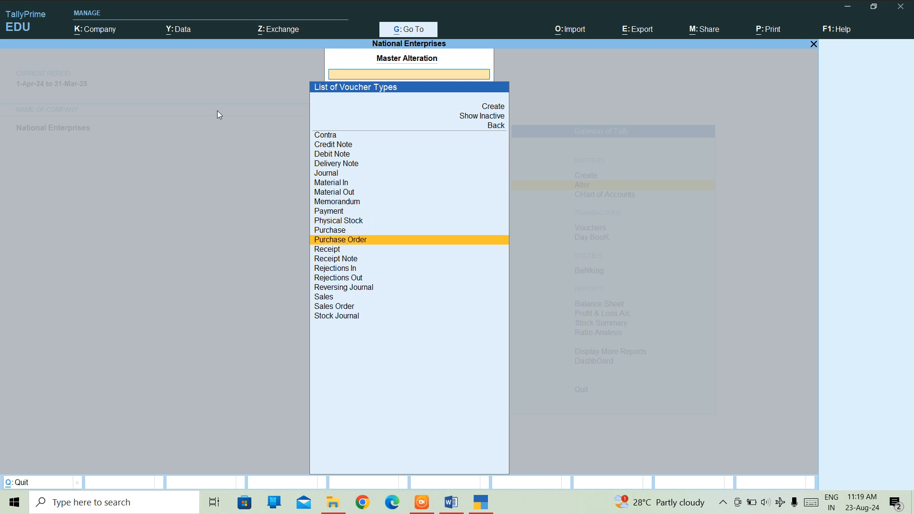
key("Down")
key("Down")
key("Down")
key("Down")
key("Down")
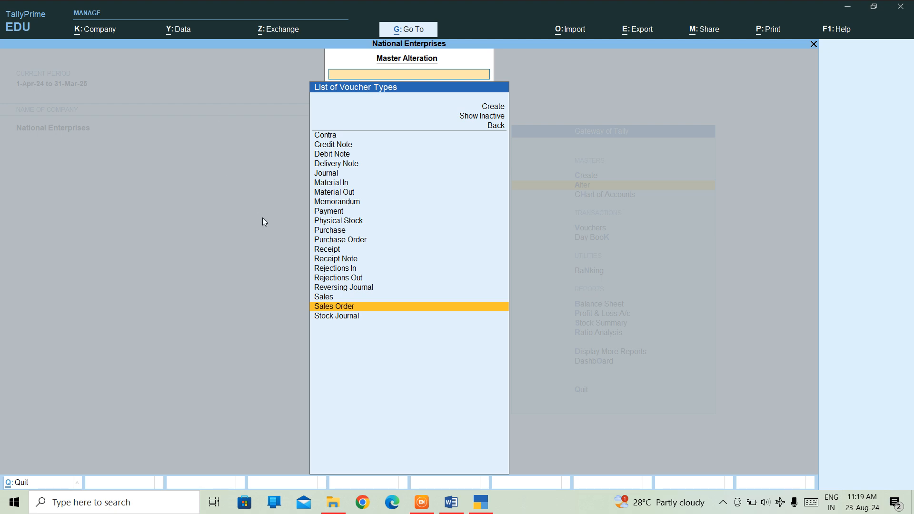
Step: Switch to the Word notes and add bold numbered item 7 after the journal voucher entry, reading "DEBIT NOTE- ALT+F5"
left_click(450, 501)
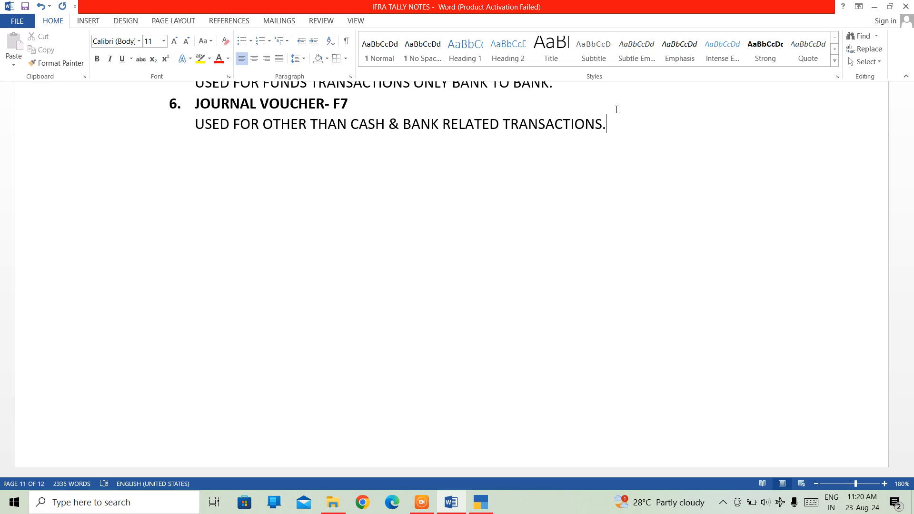
key("Return")
key("ctrl+b")
type("7.")
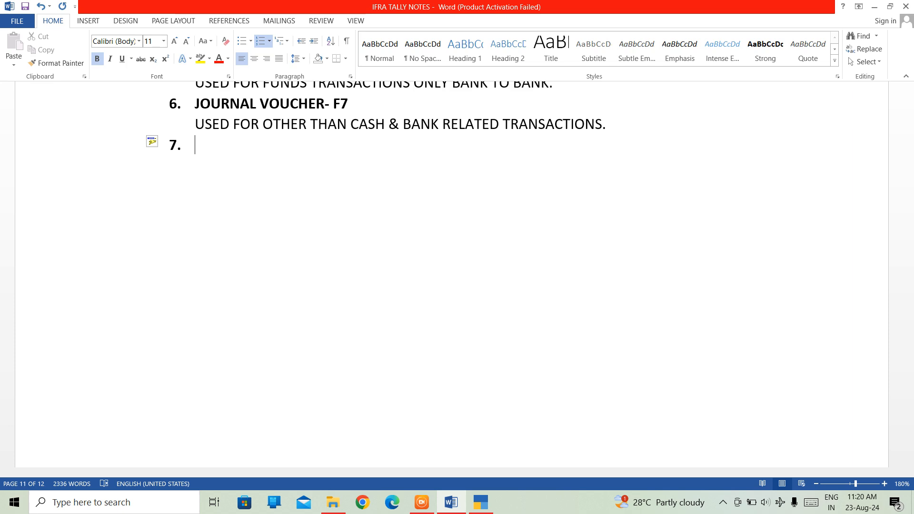
type("DEBIY")
key("BackSpace")
type("T NOTE")
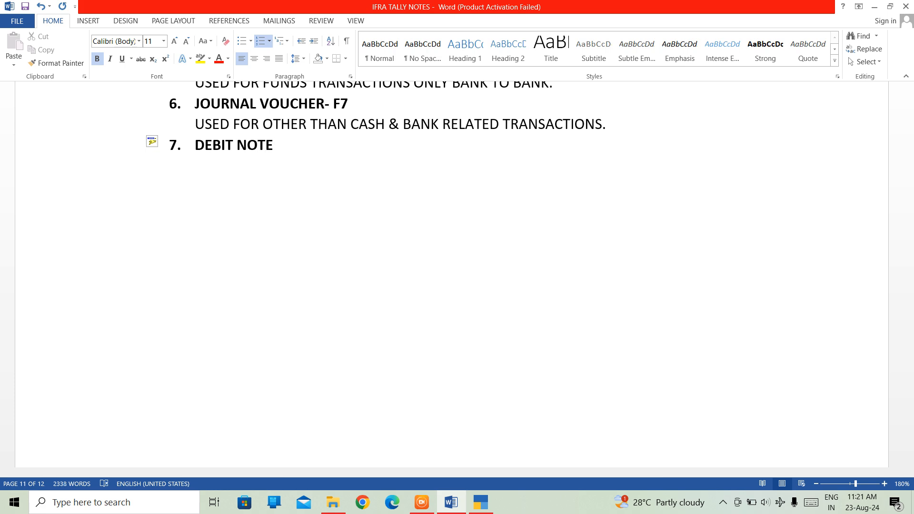
type("-")
type("ALT")
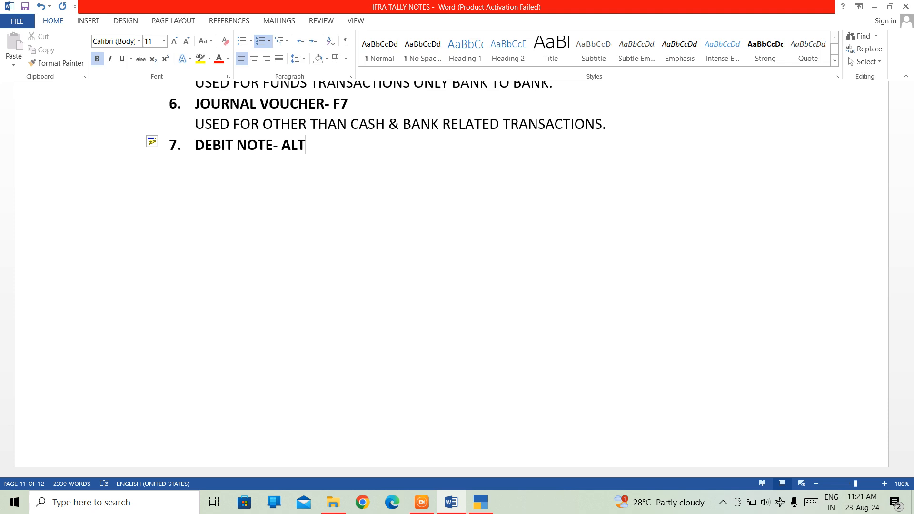
type("+")
key("BackSpace")
type("+F5")
Step: Review the earlier voucher entries and their function keys, from the payment voucher to the debit note
key("Up")
key("Up")
key("Up")
key("Up")
key("Up")
key("Up")
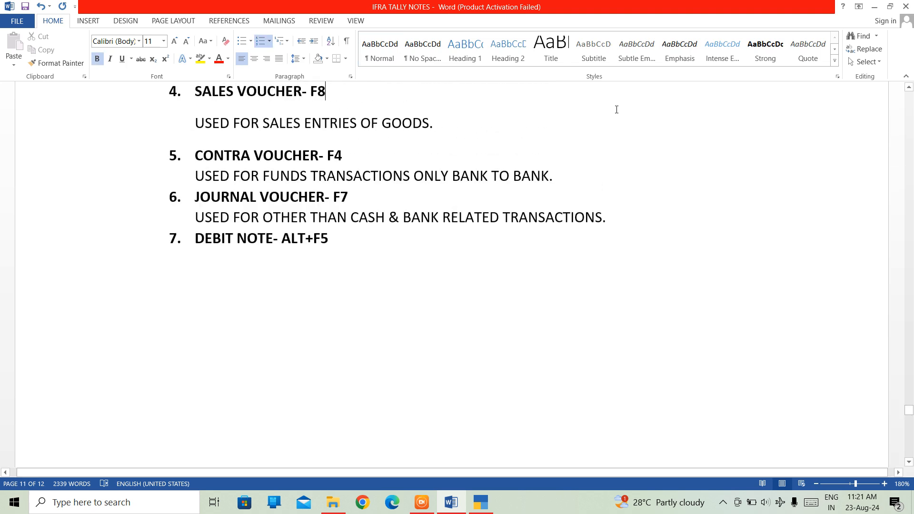
key("Up")
key("Up")
key("Up")
key("Up")
key("Up")
key("Up")
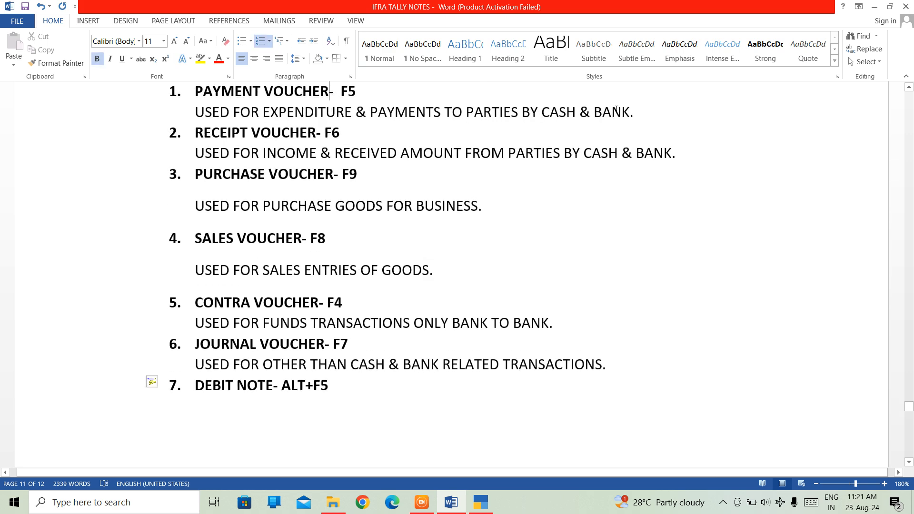
key("Down")
key("Down")
key("Down")
key("Down")
key("Down")
key("Down")
key("Down")
key("Down")
key("Down")
key("Down")
key("Down")
key("Down")
key("Down")
key("BackSpace")
left_click_drag(909, 406, 909, 411)
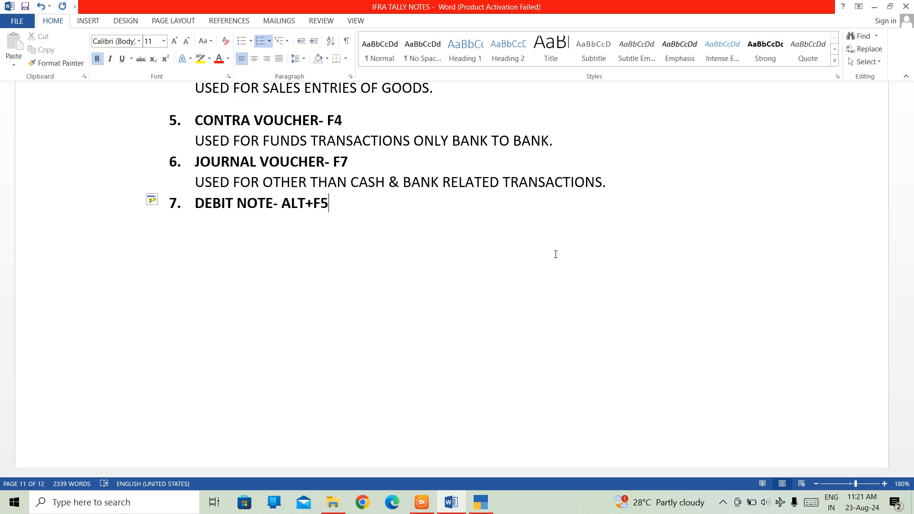
Step: Add an unnumbered, non-bold line below the debit note heading: "ALSO KNOWN AS BUYER’S DEBIT OR DEBIT MEMO."
key("Return")
key("BackSpace")
key("ctrl+b")
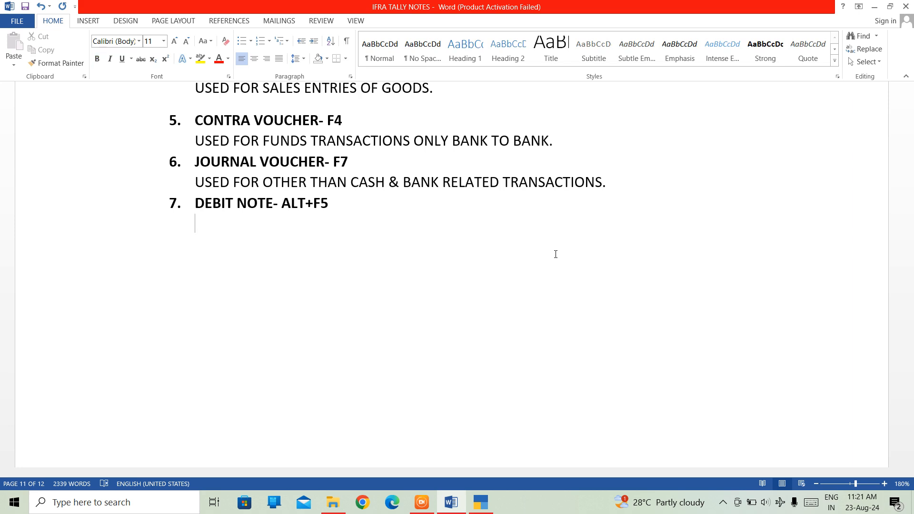
type("ALSO KNOW")
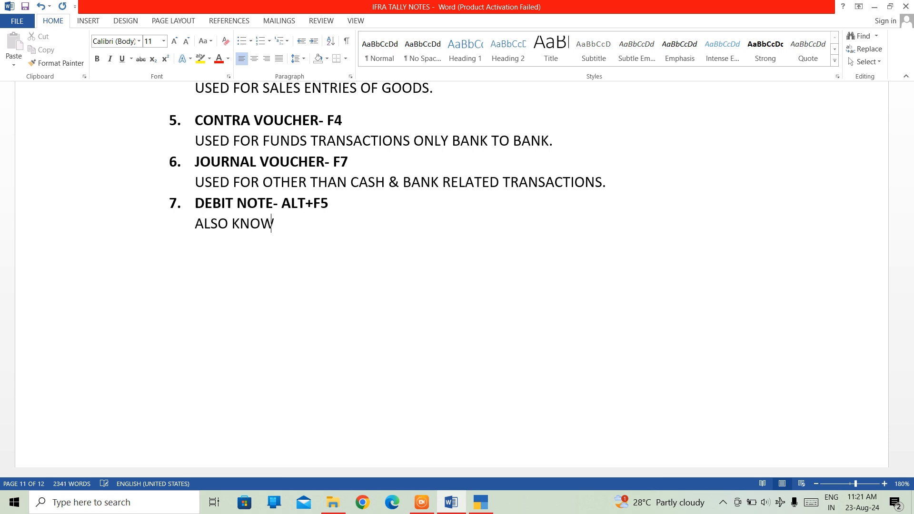
type("N AS BUYER")
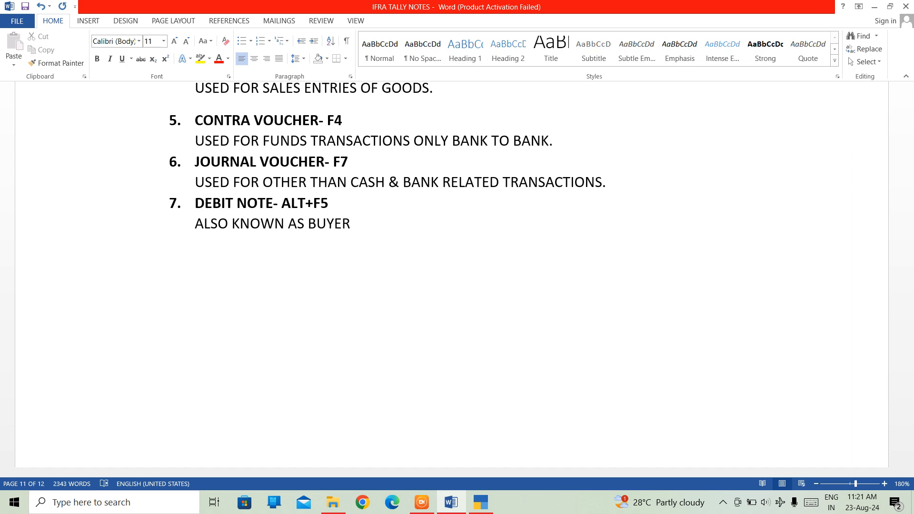
type("'SD")
key("BackSpace")
type("DEBIT OR DE")
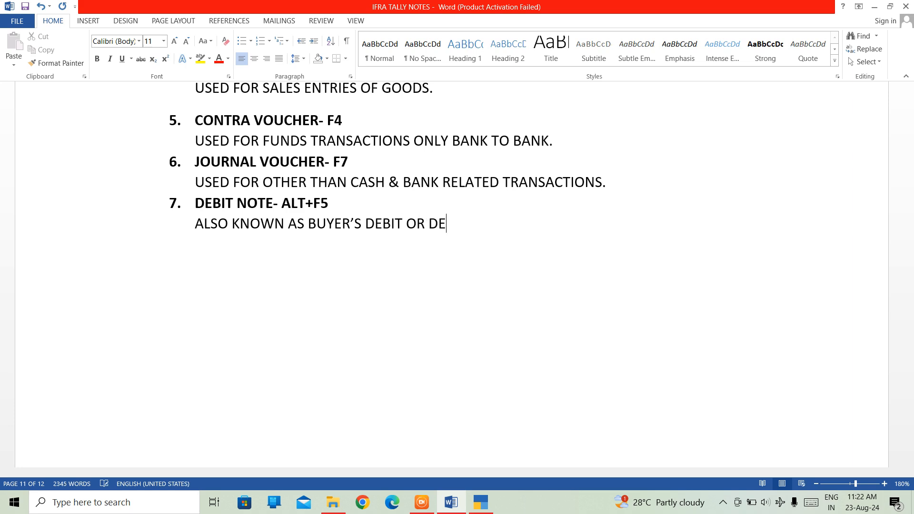
type("BIT MEMO.")
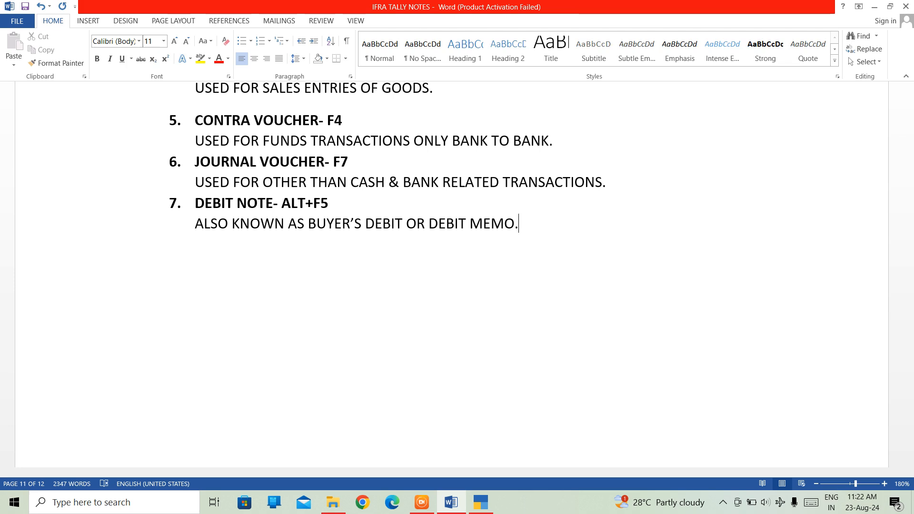
type("THIS")
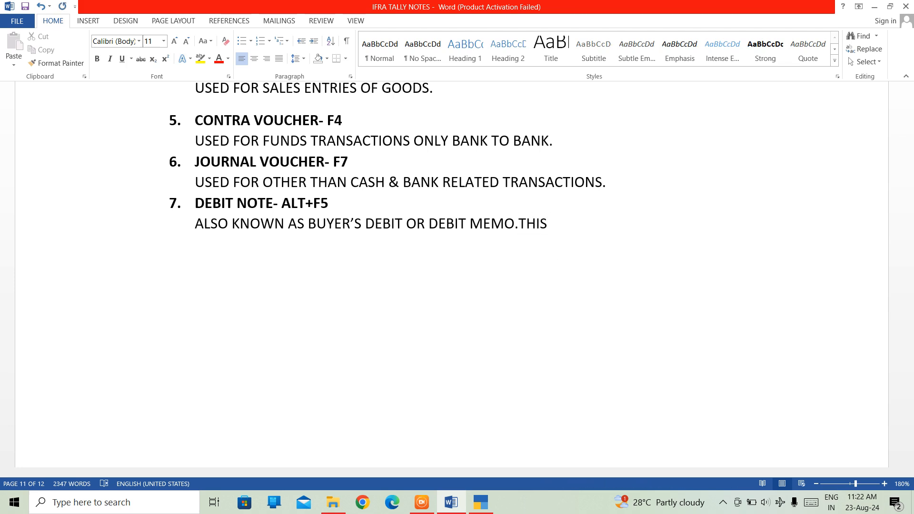
type(" DOCUMENT ")
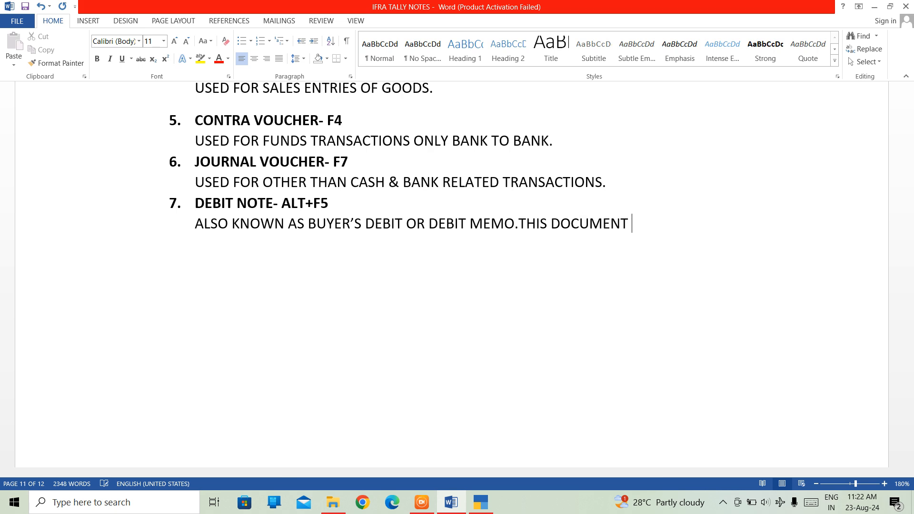
type("IS ISSEUD")
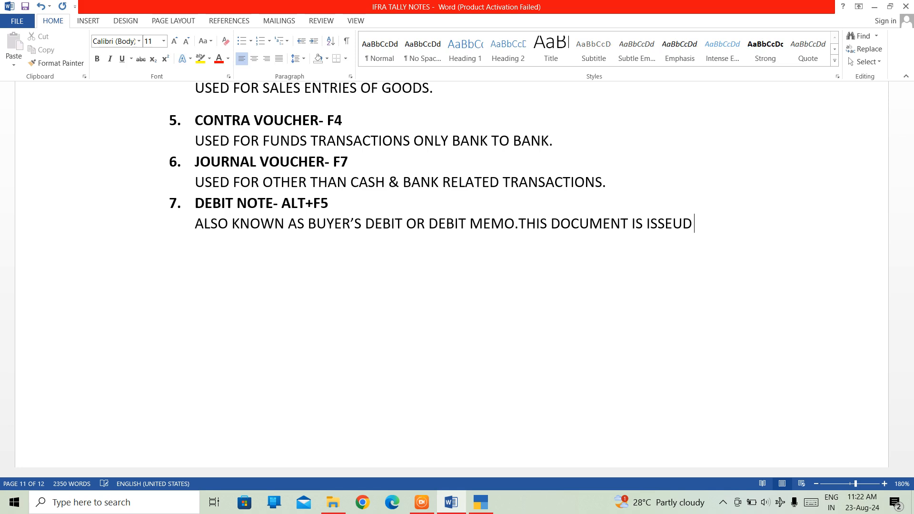
type(" BY THE B")
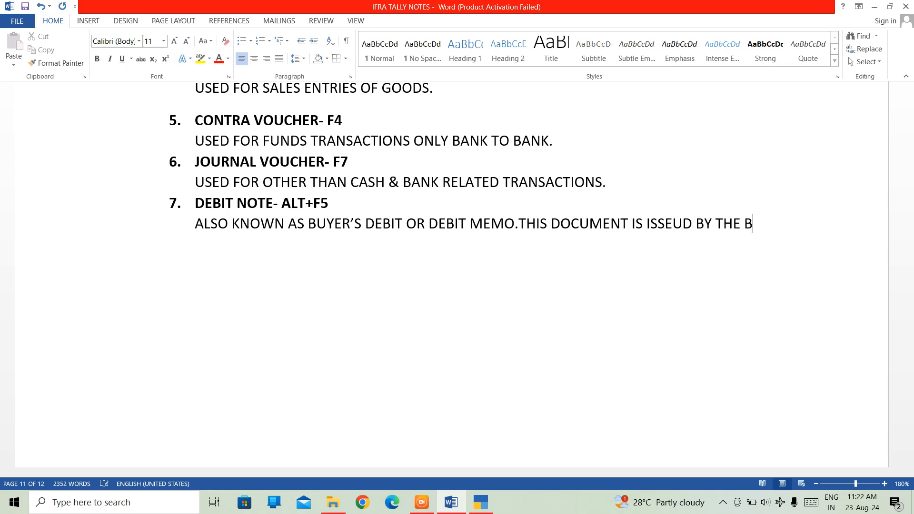
type("UY")
Step: Continue the debit note description with "THIS DOCUMENT IS ISSEUD BY THE BUYER TO THE SELLER"
type("ER ")
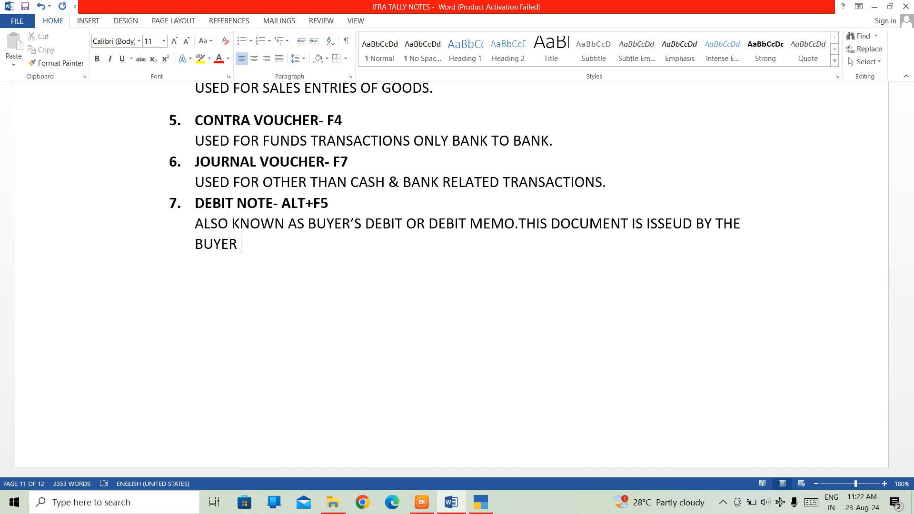
type("TO Y")
key("BackSpace")
type("THE SELLER")
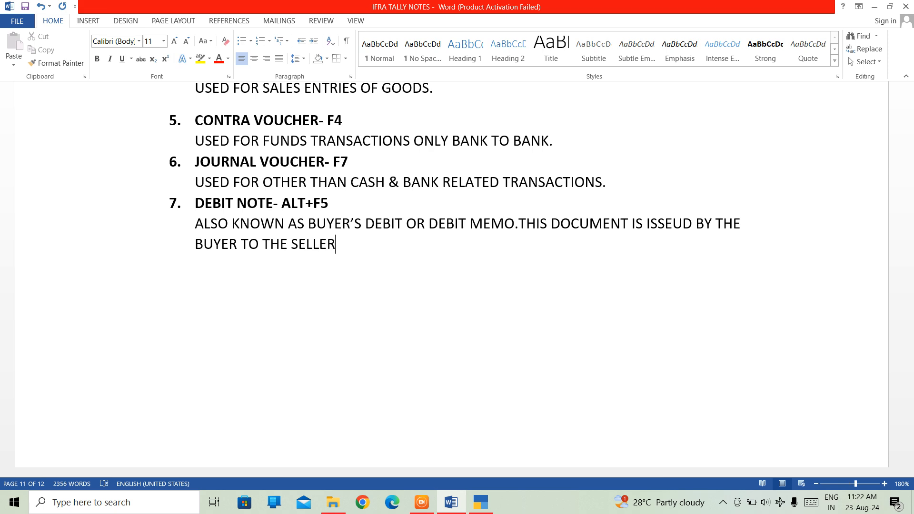
type(" TO REQUEST")
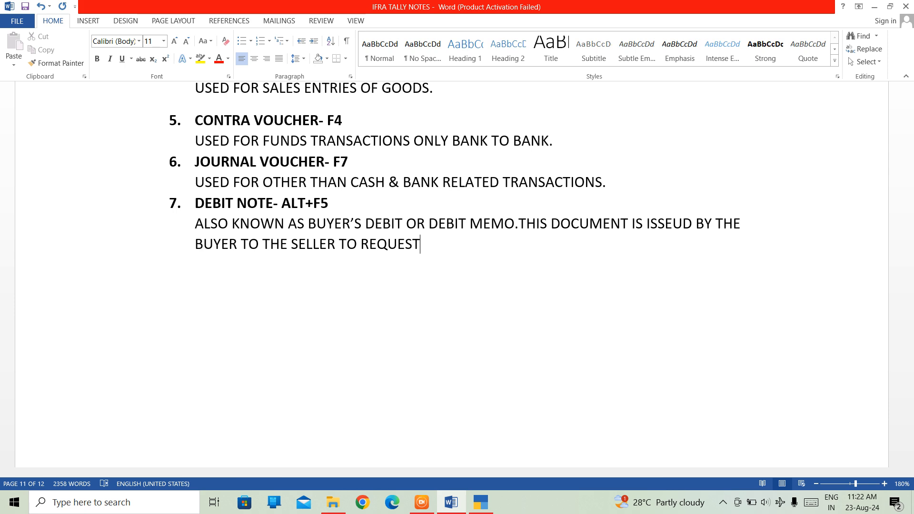
type(" AN A")
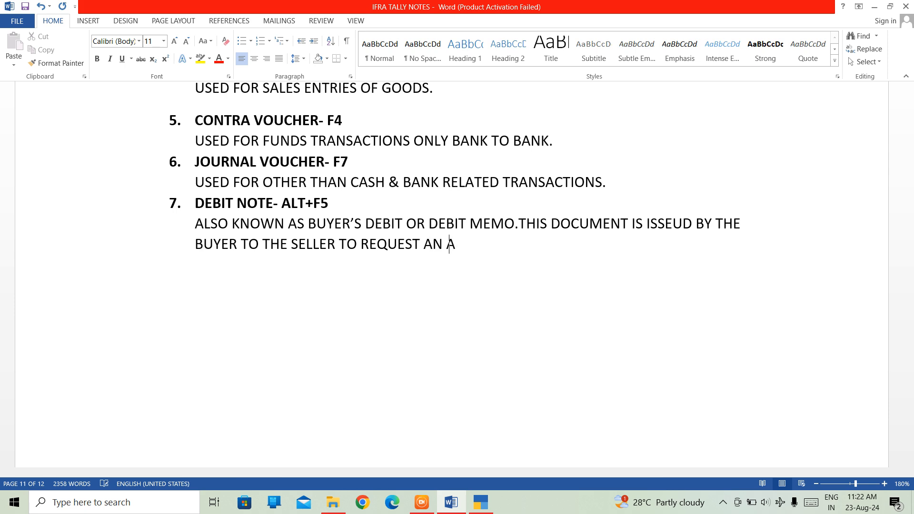
type("DJUSTMENT")
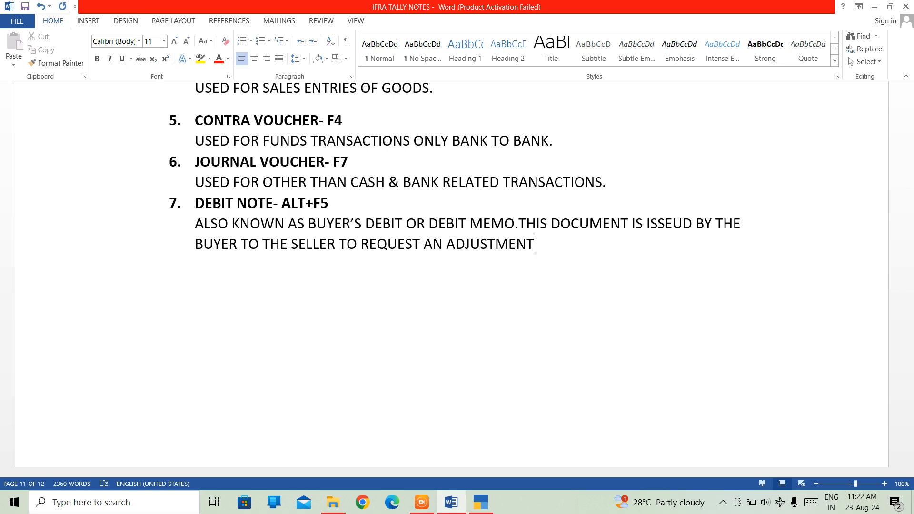
type(" TO THE ORIGIN")
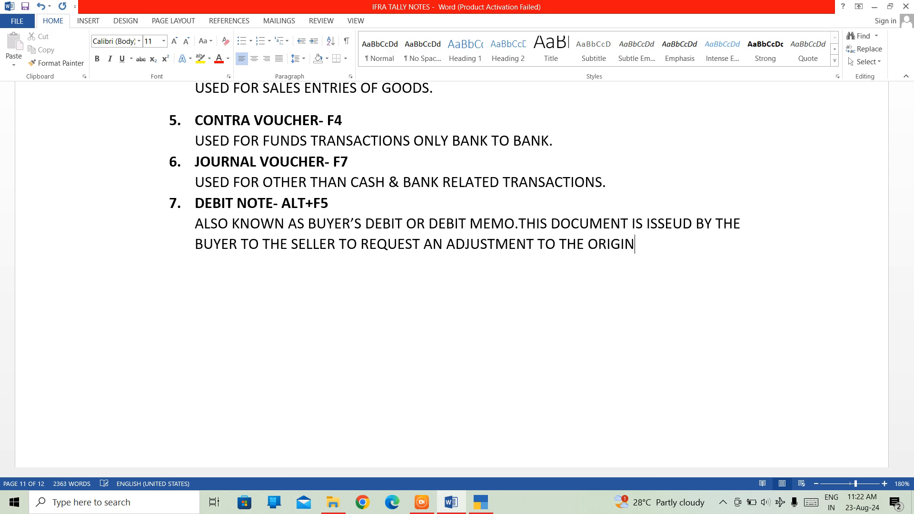
type("AL INV")
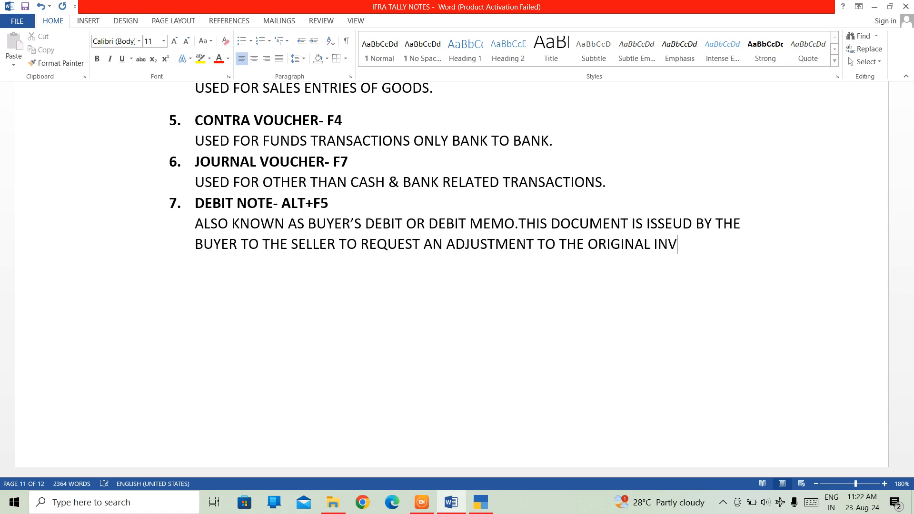
type("OICE.")
Step: Start numbered item 8 below the debit note description with the bold text "CREDIT NOTE"
key("Return")
key("ctrl+shift+n")
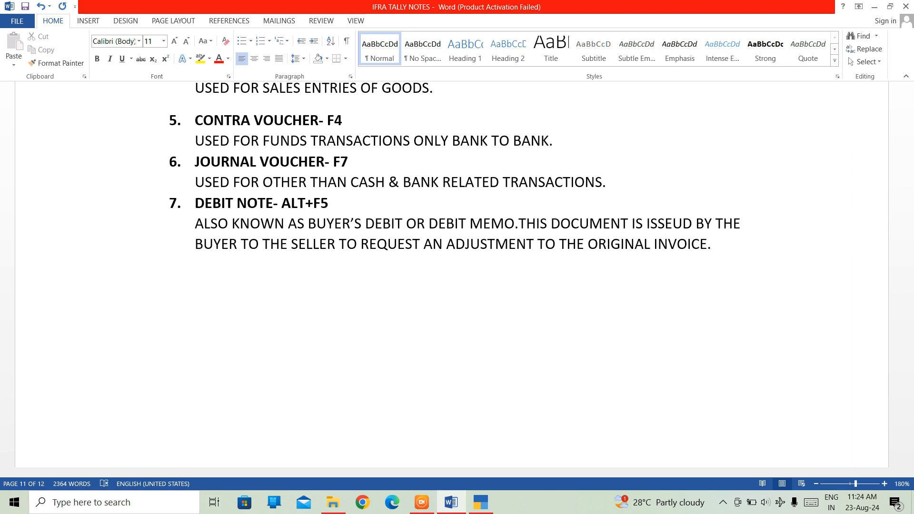
type("6.")
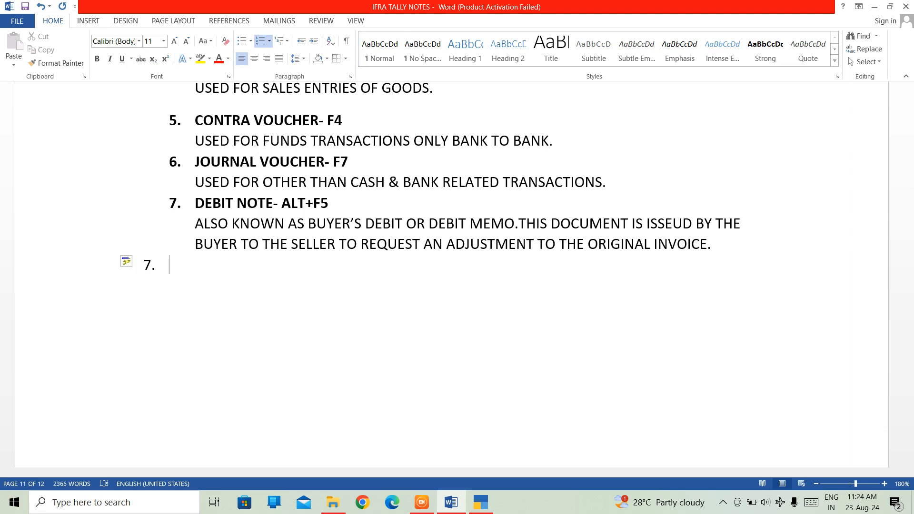
key("ctrl+shift+n")
type("8")
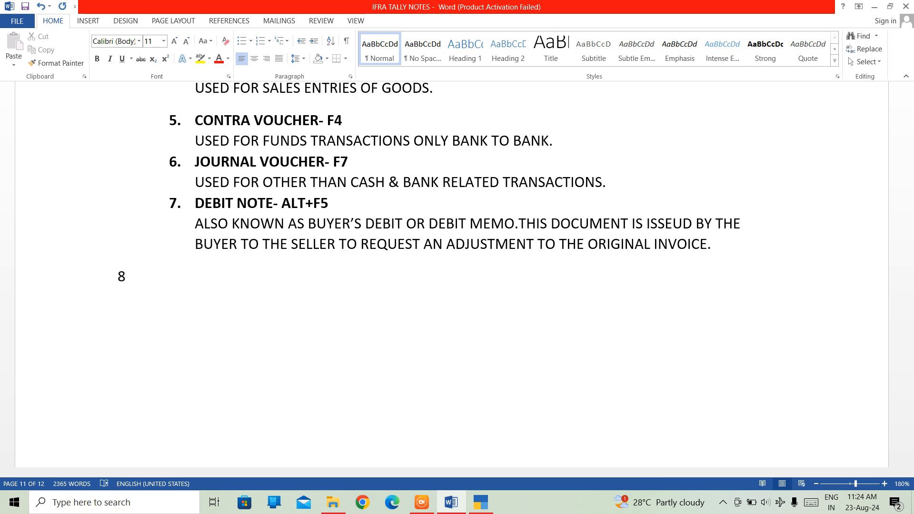
type(".")
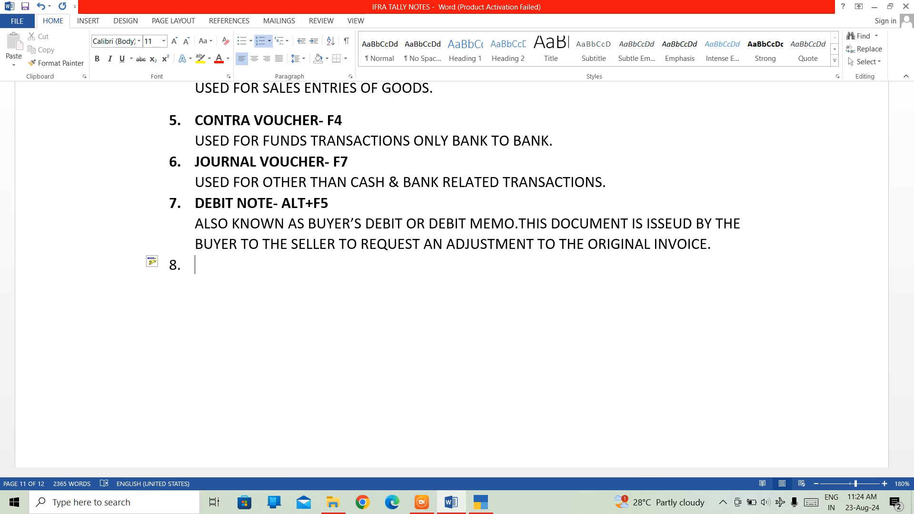
key("ctrl+b")
type("CREDIT NOTE")
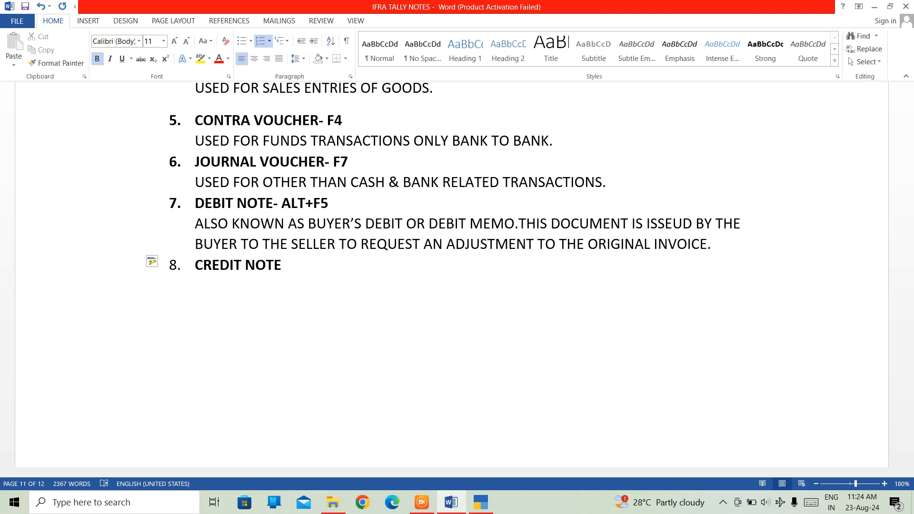
Step: Append the shortcut "- ALT+F6" to the credit note heading in bold, without subscript formatting
type("- A")
type("KT")
key("BackSpace")
key("BackSpace")
type("LT")
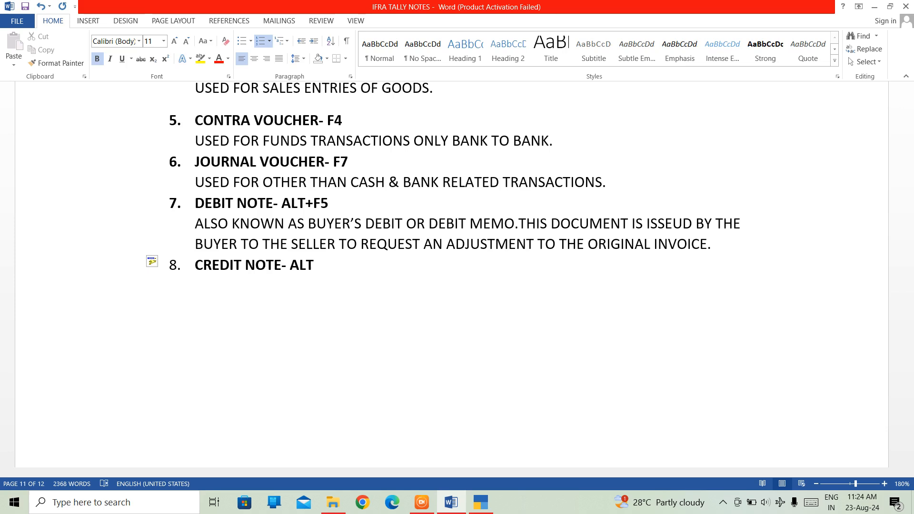
key("BackSpace")
key("ctrl+equal")
type("+")
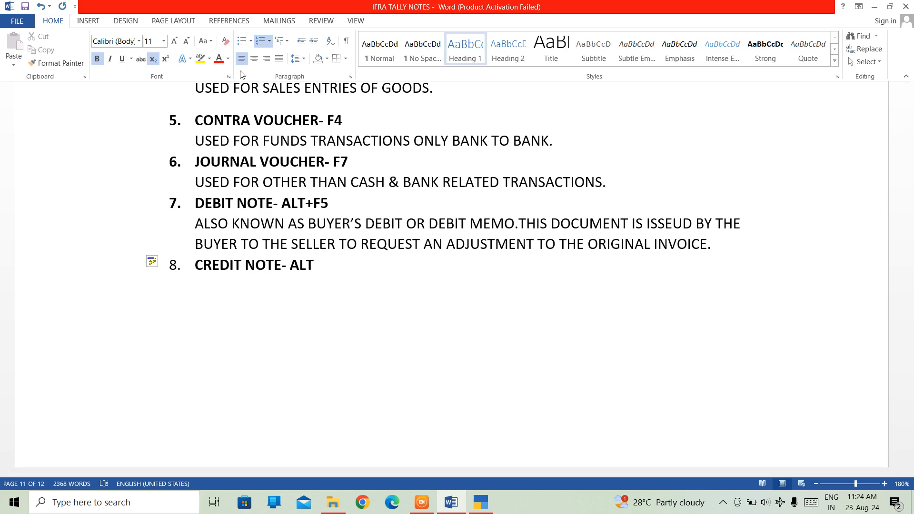
left_click(151, 63)
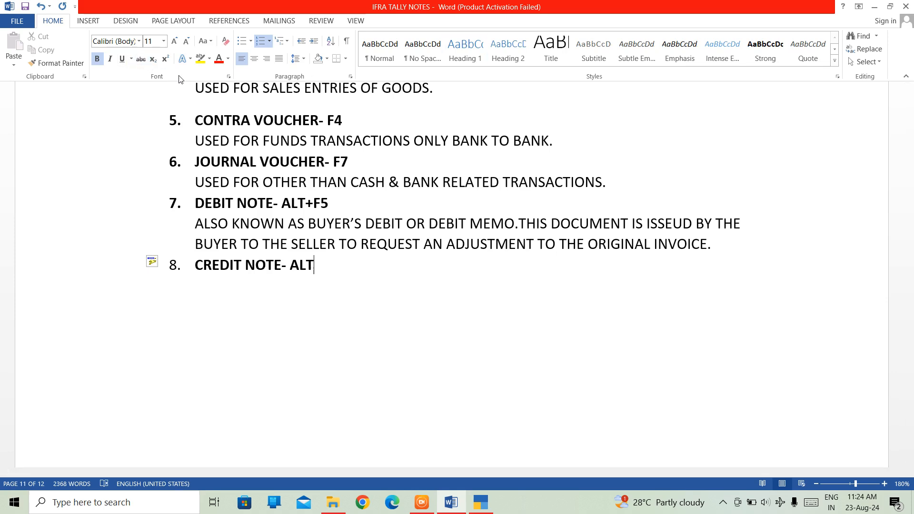
type("+F6")
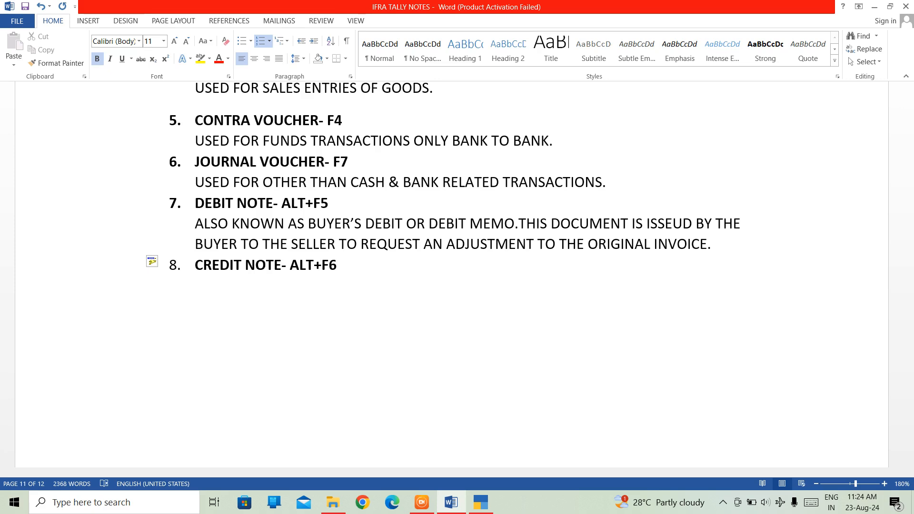
Step: Add an unnumbered, non-bold line below the credit note heading: "ALSO KNOWN AS SELLER’S CREDIT NOTE"
key("Return")
key("Return")
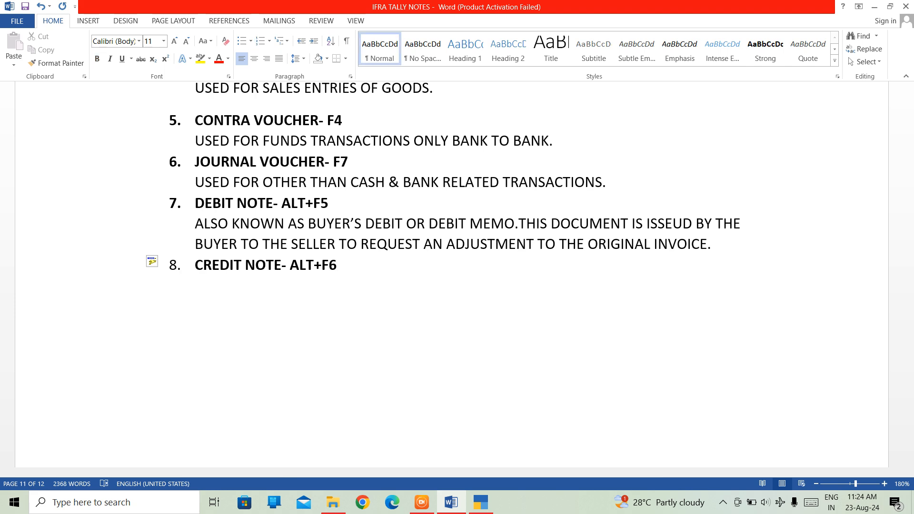
key("BackSpace")
key("Return")
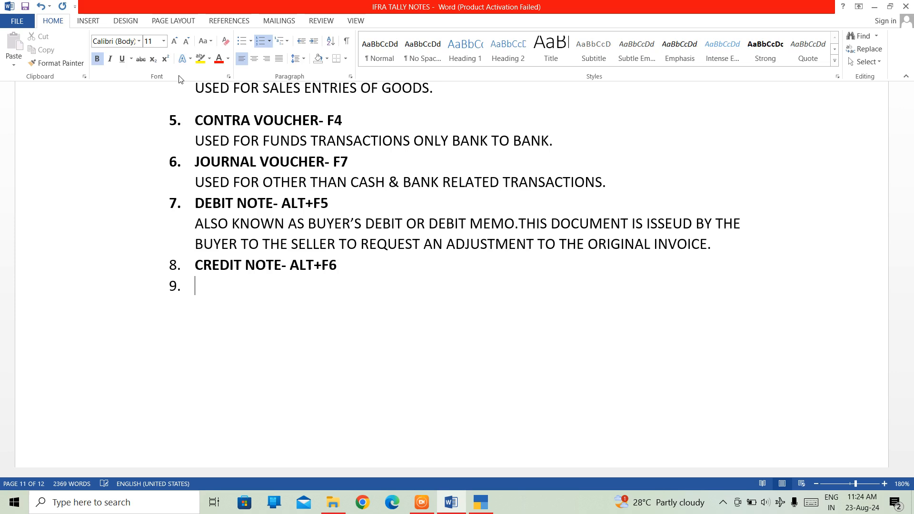
key("BackSpace")
key("ctrl+b")
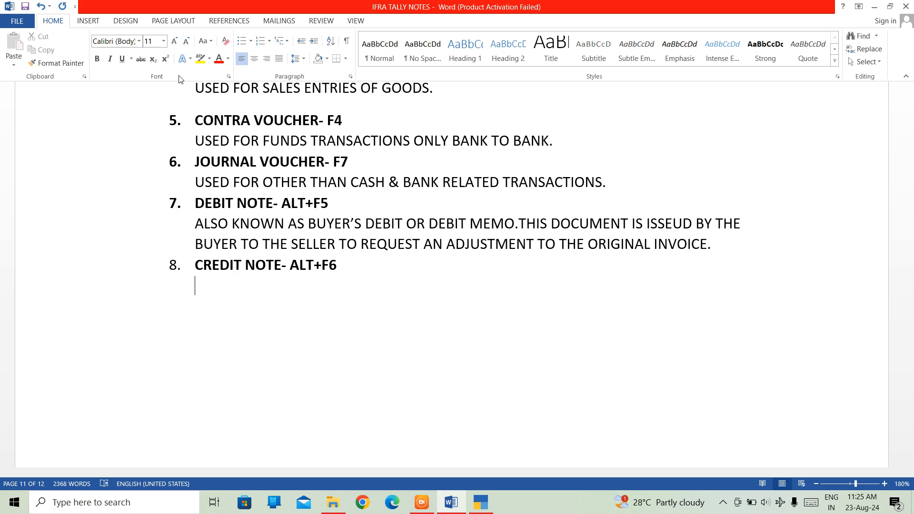
type("ALSO L")
key("BackSpace")
type("KNOWN AS ")
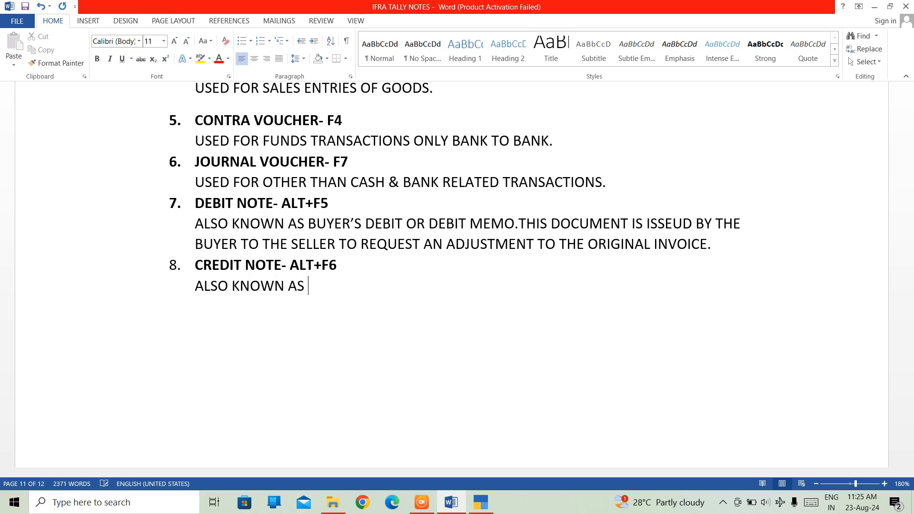
type("SELLER")
type("'S")
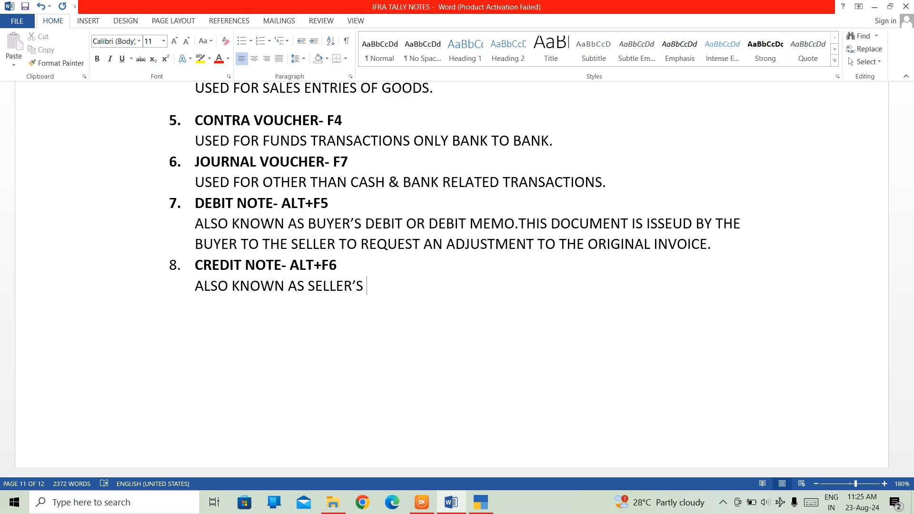
type(" CREDIT NOTE")
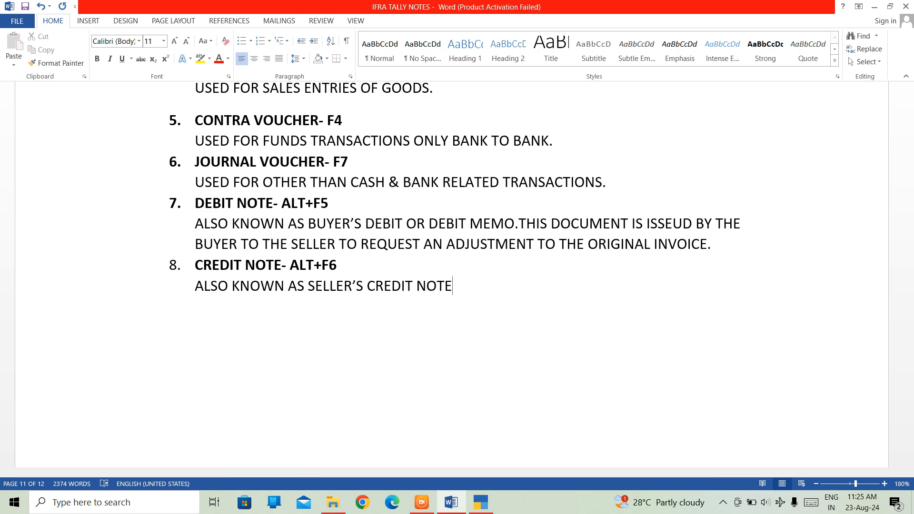
type(" P")
Step: Complete the credit note's alternative names with "OR CREDIT MEMO."
key("BackSpace")
type("OR CREDIT ME")
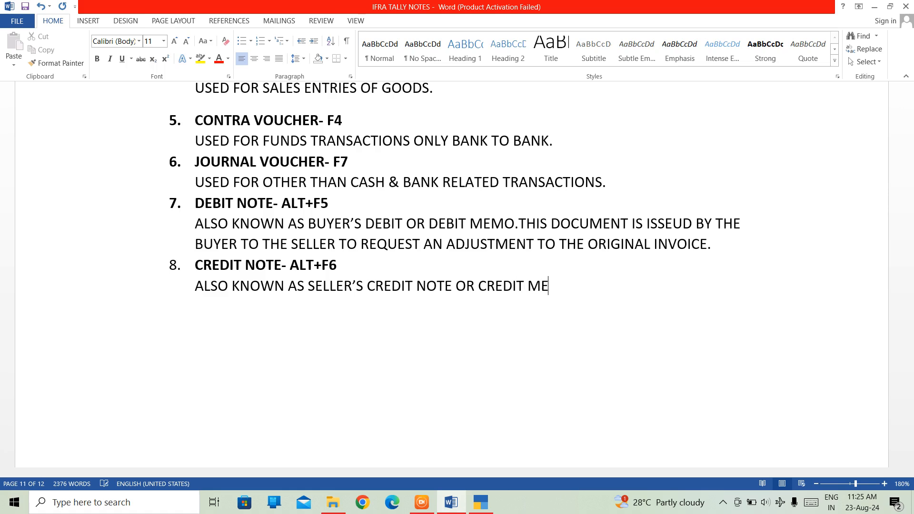
type("MO.")
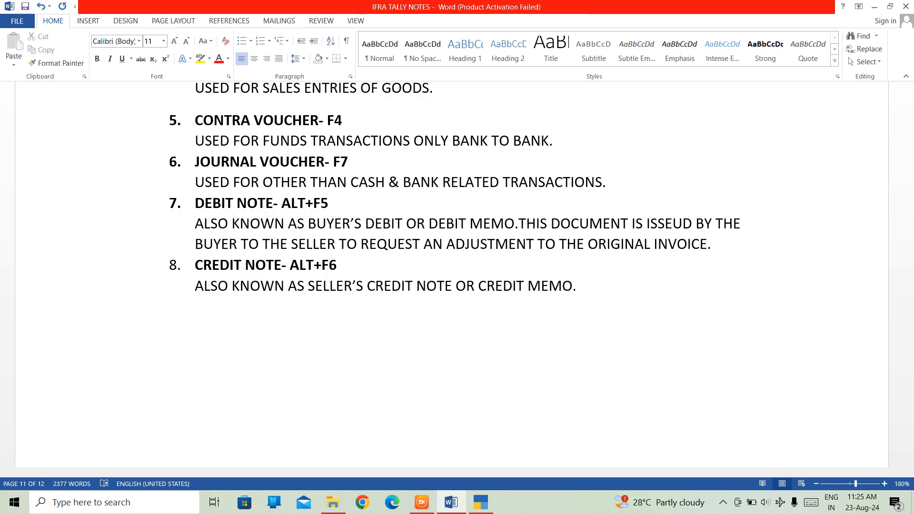
Step: Add a second description line under the credit note: "ISSUED BY SELLER TO THE BUYER"
key("Return")
type("ISSUED BY SELLE")
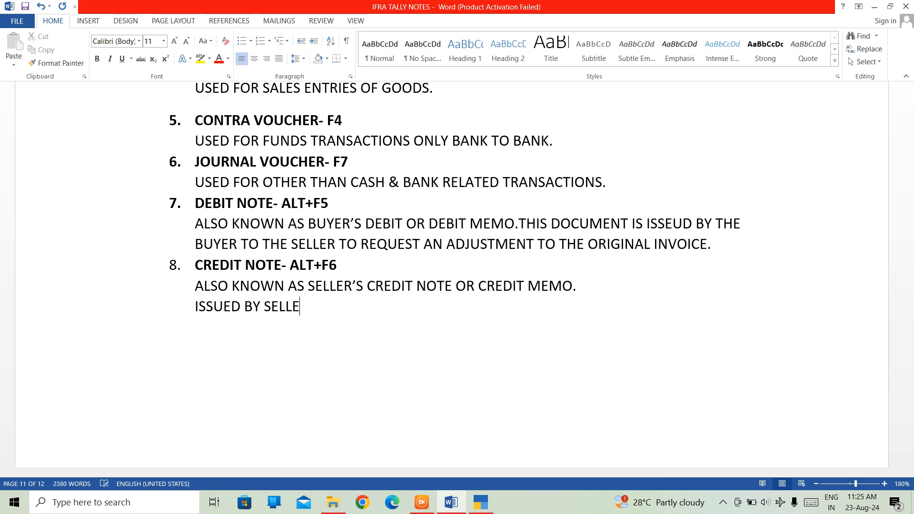
type("R TO  THE B")
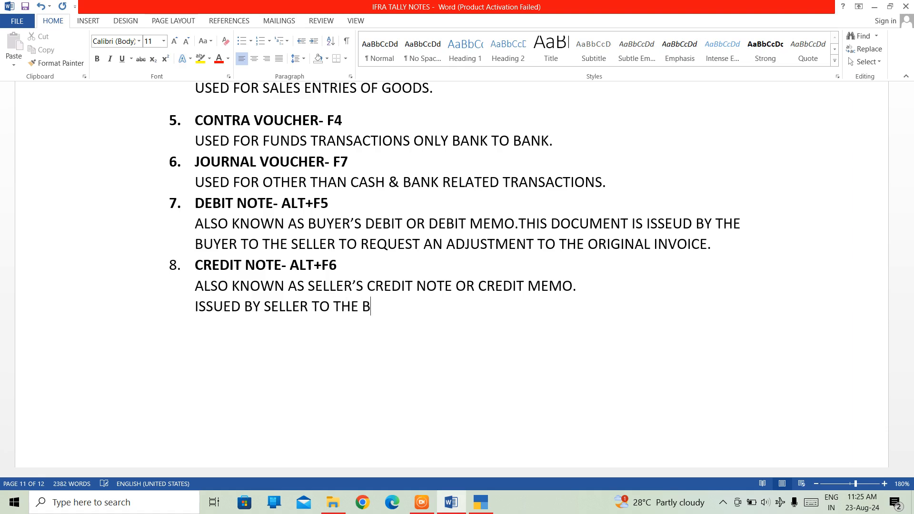
type("UYER")
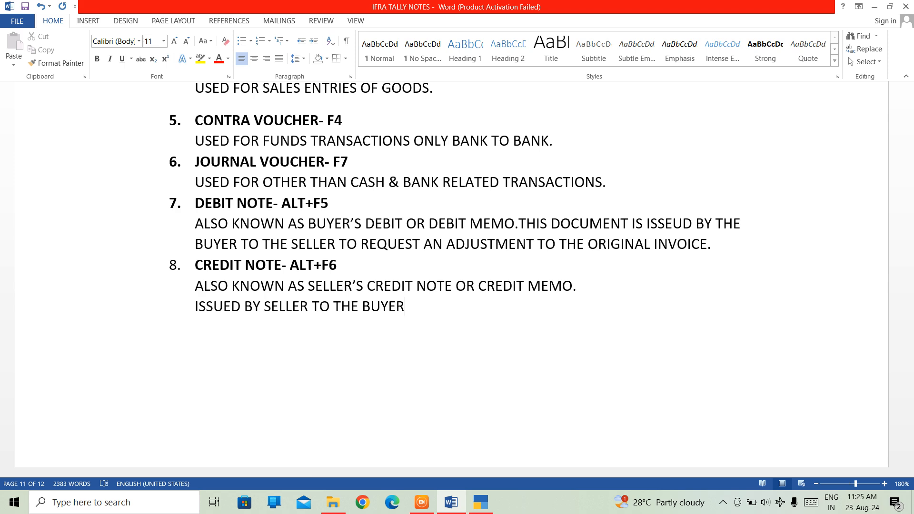
Step: Complete the credit note description with "TO INDICATE THAT THE BUYER OWES LESS THAN THE ORIGINAL INVOICE."
type("TO INDICATE ")
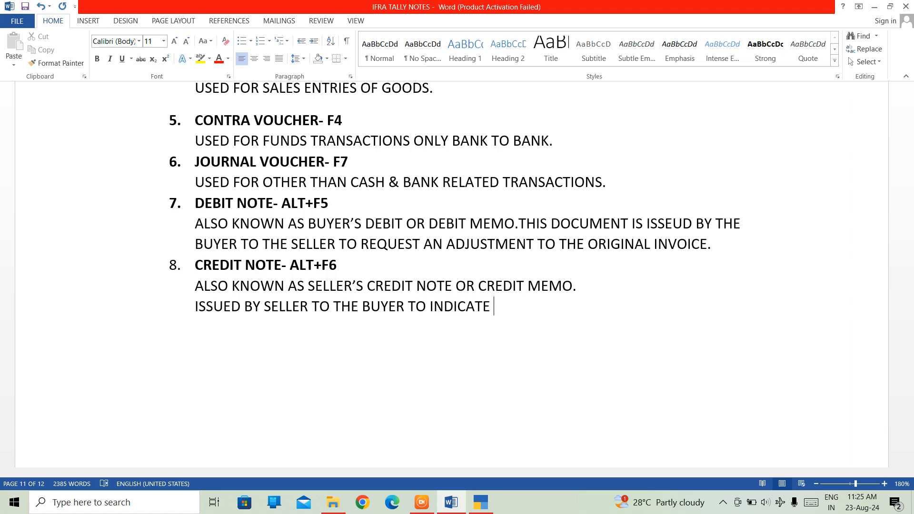
type("THAT THE BUYER ")
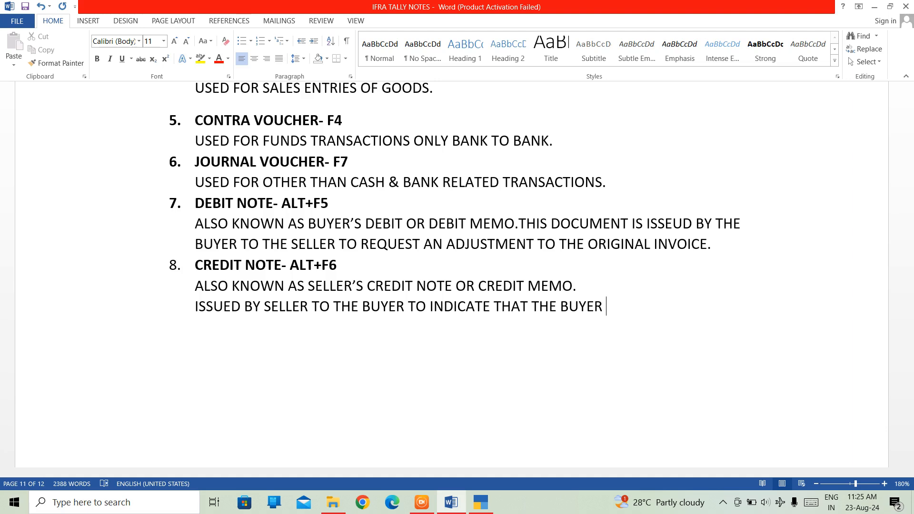
type("OWES LESS")
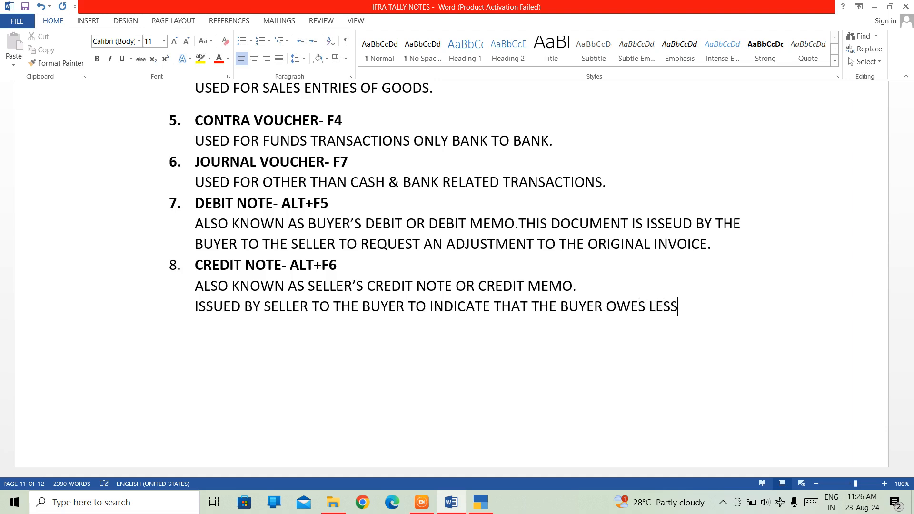
type(" THAN THE ORIGIN")
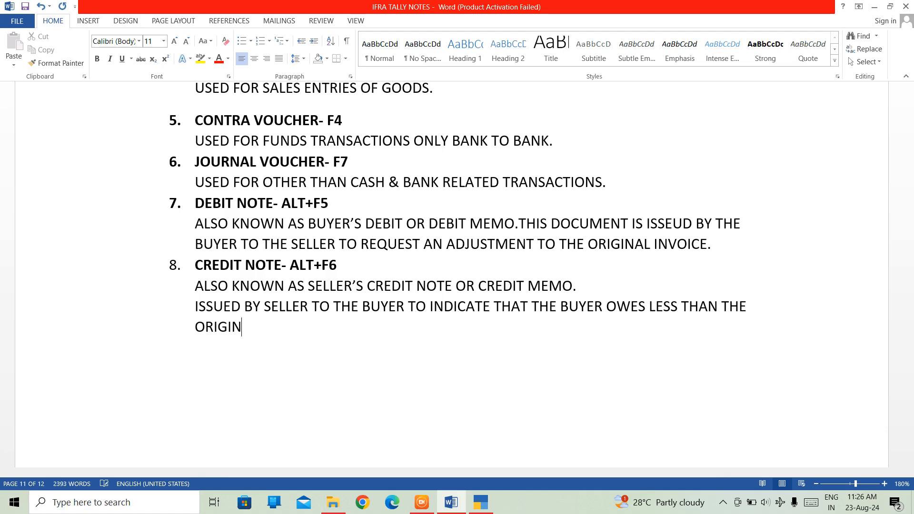
type("AL INVOICE")
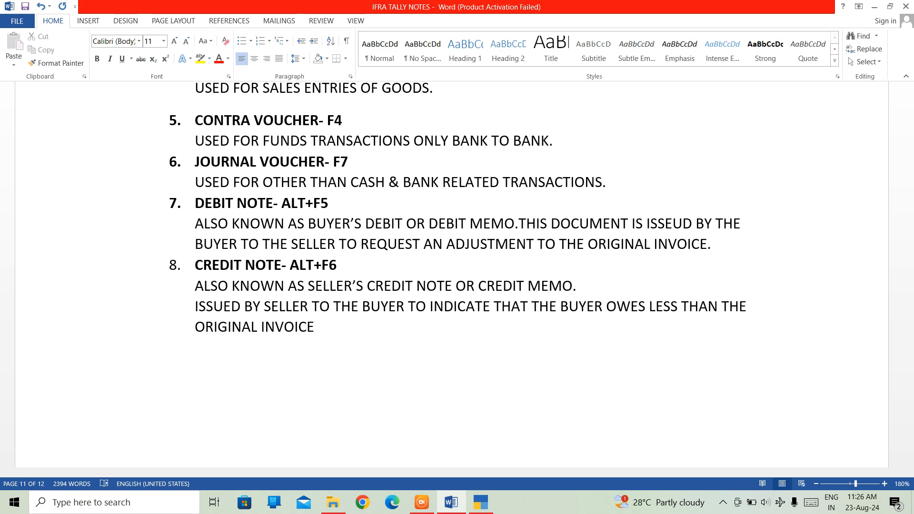
type(".")
Step: Start numbered item 9 below the credit note description with the bold text "MEMORANDUM VOUCHER"
key("Return")
key("ctrl+shift+n")
type("9.")
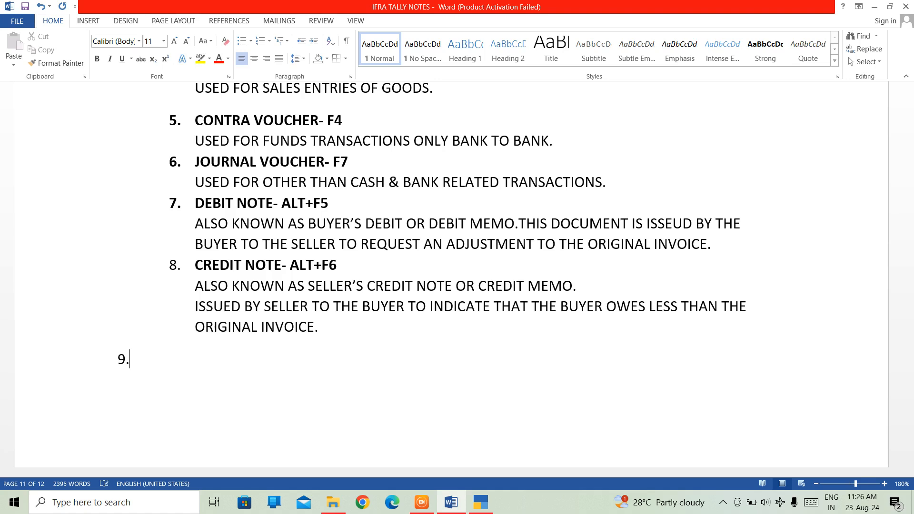
key("ctrl+b")
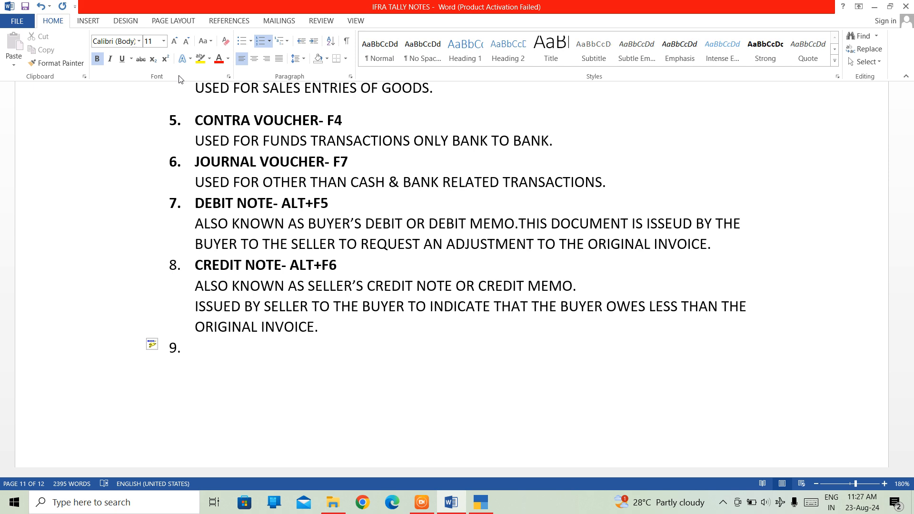
type("MEMORANDUM")
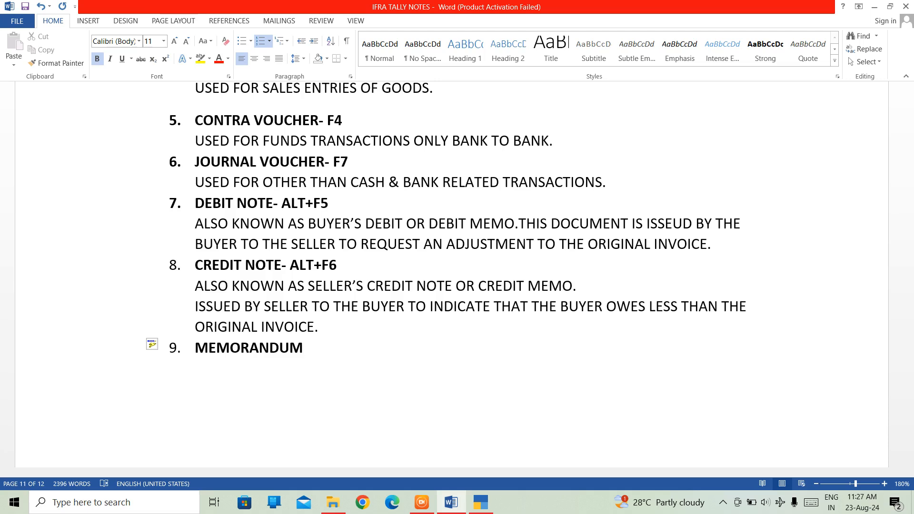
type("VOUCHER")
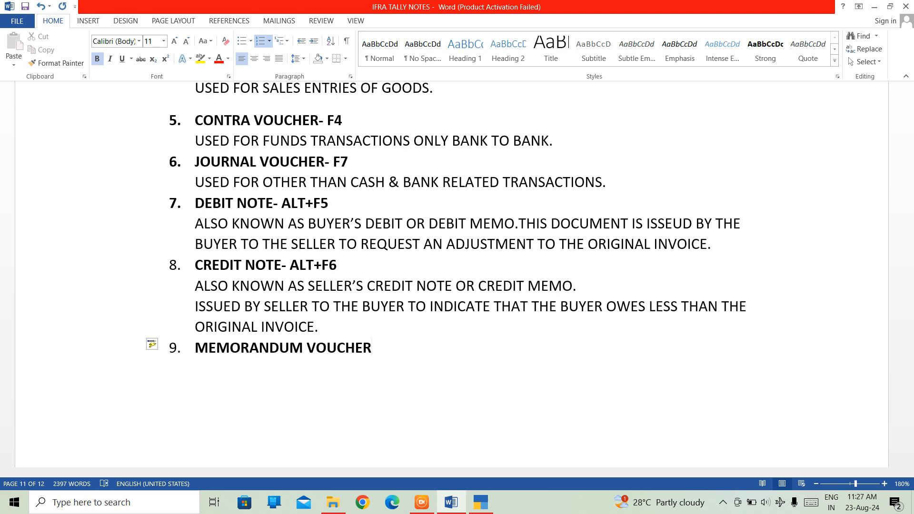
type("-")
Step: Append the shortcut text "- F10+ SHOW MORW OPTIONS" to the memorandum voucher heading
type("F10+ SHOW M")
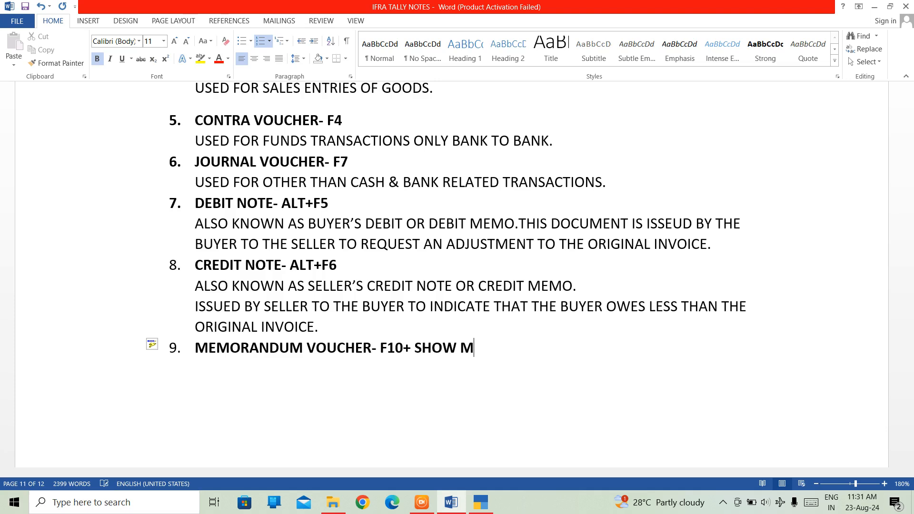
type("ORW OPTIONS")
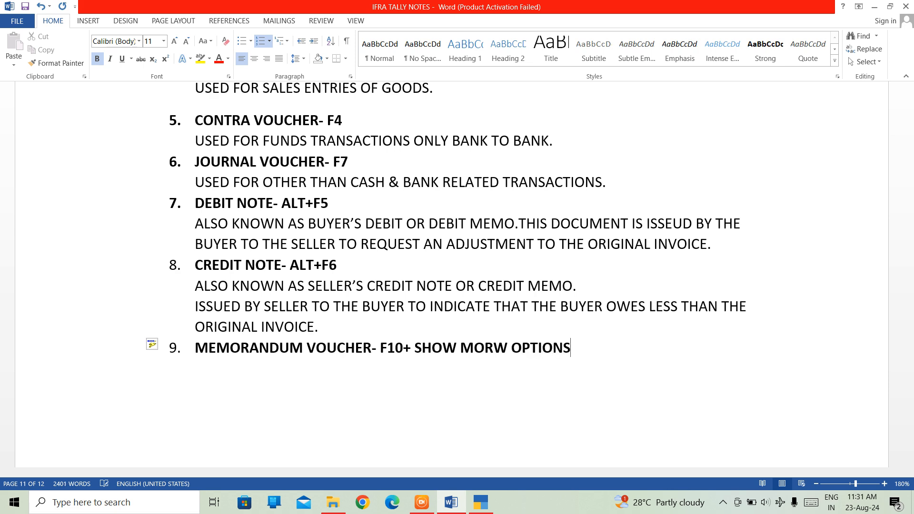
Step: Correct "MORW" to "MORE" in the memorandum voucher heading and return to the end of the line
key("Left")
key("Left")
key("Left")
key("Left")
key("Left")
key("Left")
key("Left")
key("Left")
key("BackSpace")
type("E")
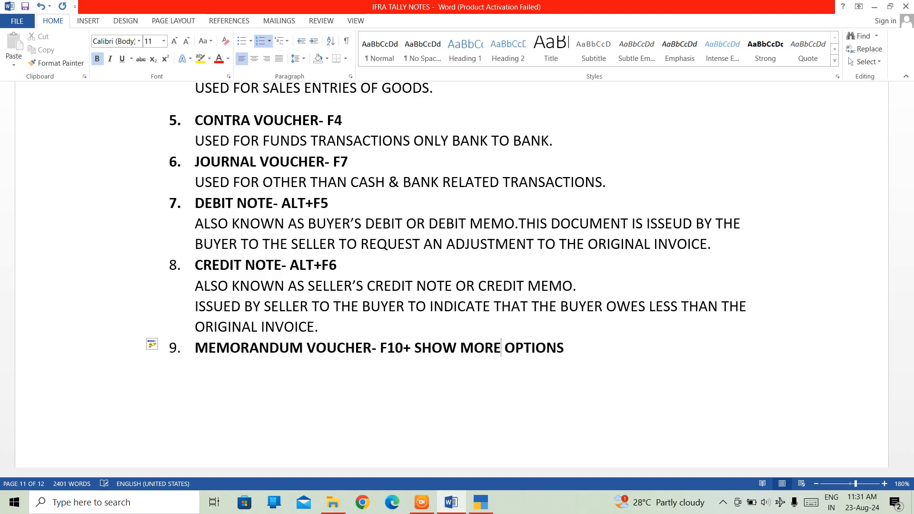
key("Right")
key("Right")
key("Right")
key("Right")
key("Right")
key("Right")
key("Right")
key("Right")
key("Return")
key("Return")
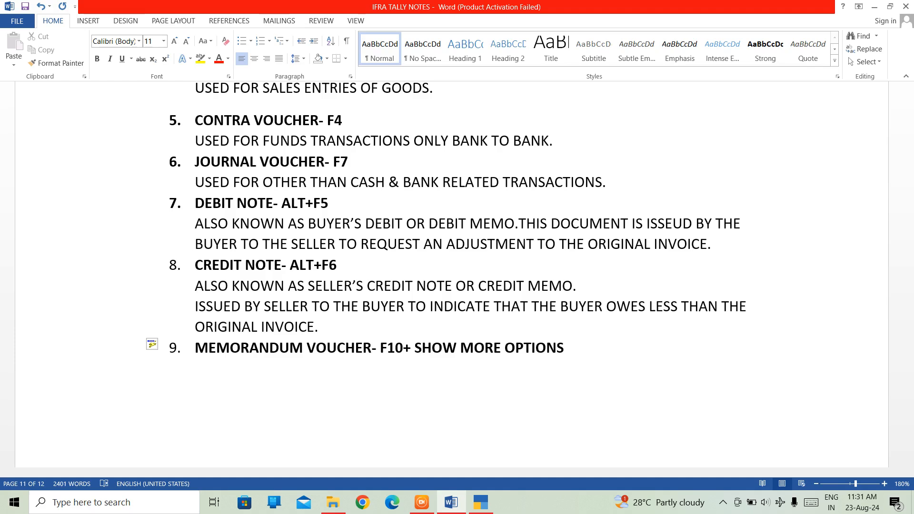
key("Return")
key("BackSpace")
key("Return")
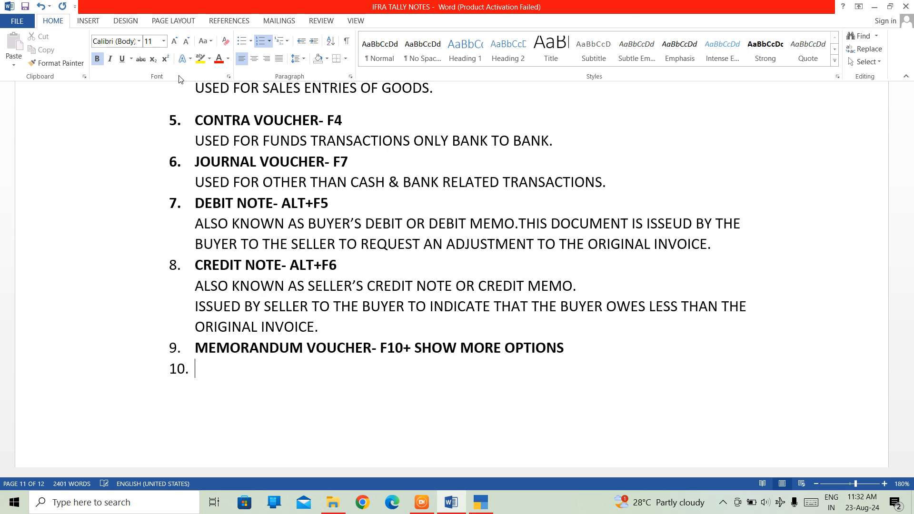
type("\\\\")
key("BackSpace")
key("BackSpace")
key("BackSpace")
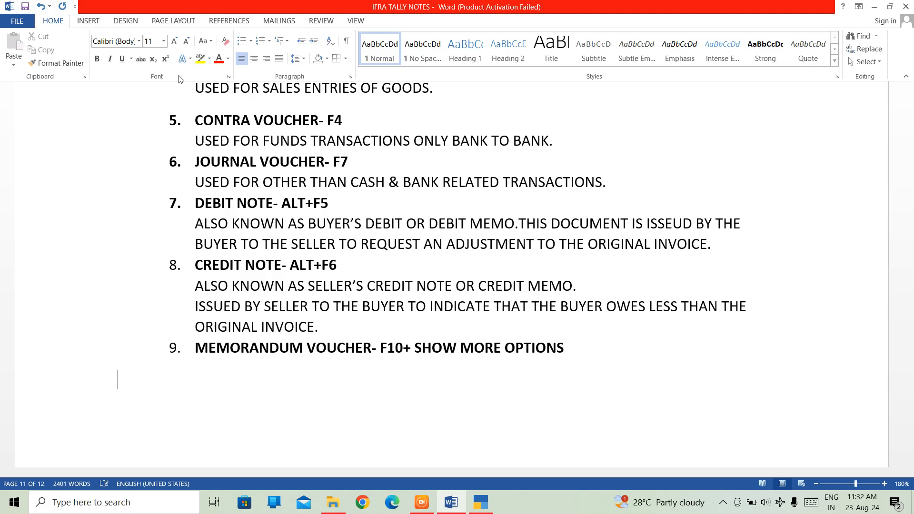
key("BackSpace")
Step: Add an unnumbered, non-bold description line under the memorandum voucher: "VOUCHERS THAT NOT VERIFIED AT THE TIME OF ENTRY."
key("Return")
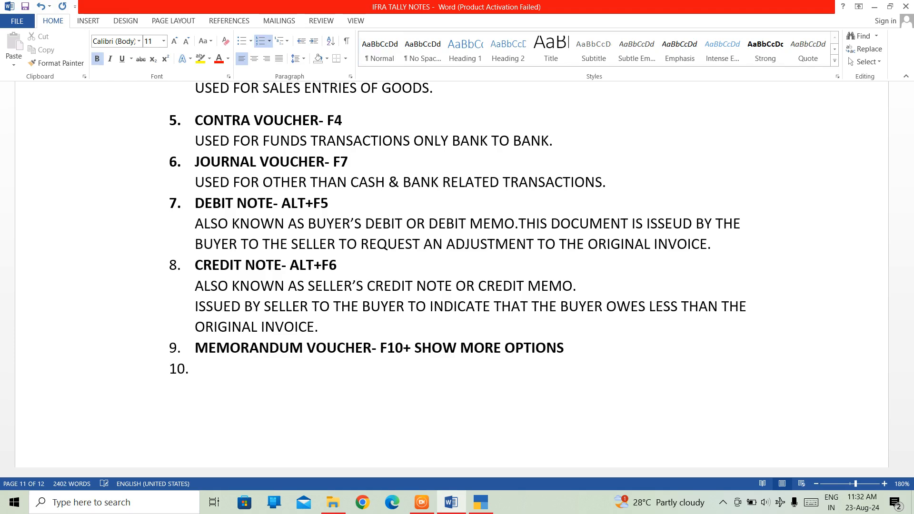
key("BackSpace")
key("ctrl+b")
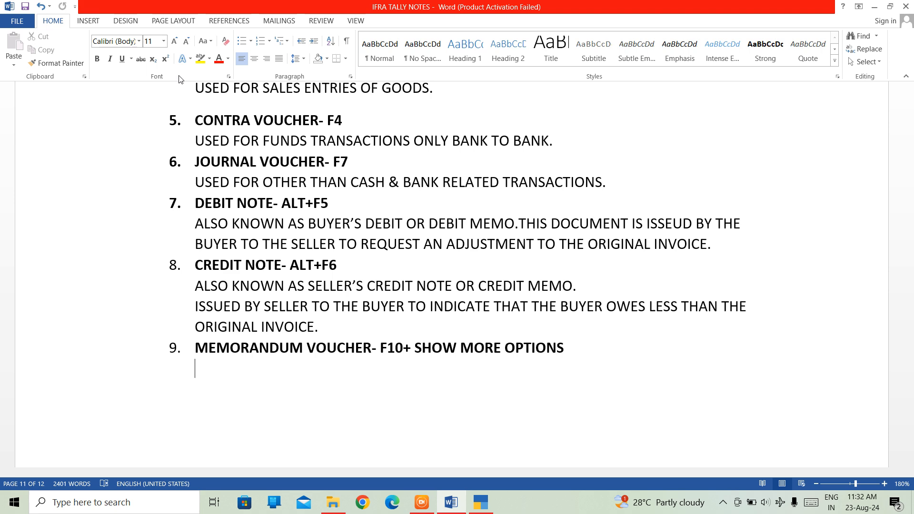
type("VOUCHERS THAT")
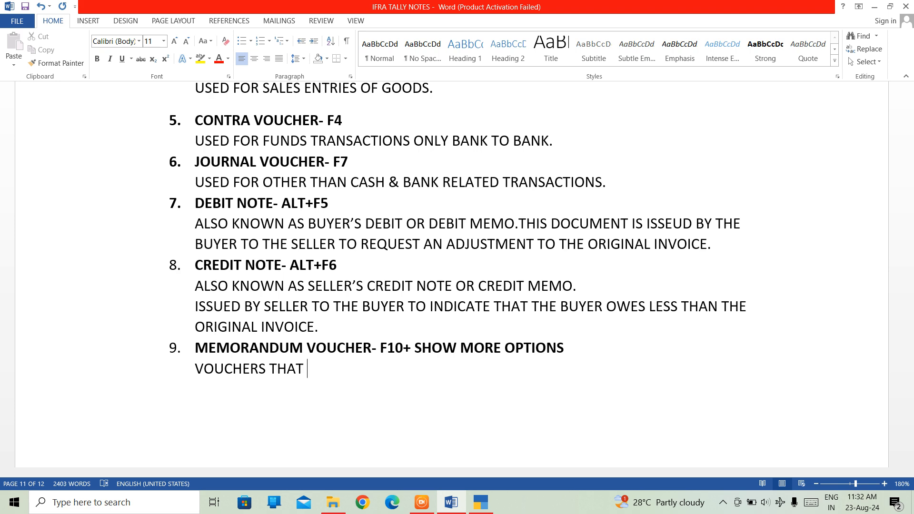
type(" NOT VERIFIED AT ")
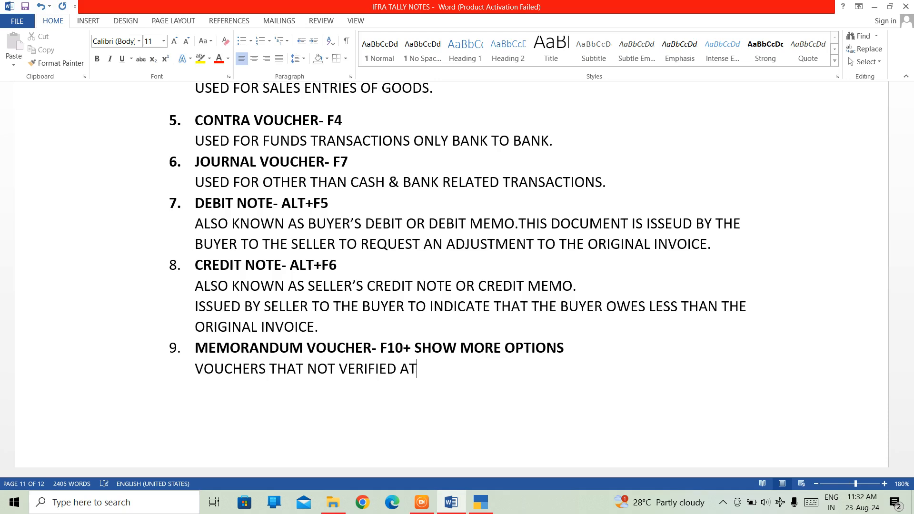
type("THE TIME OF E")
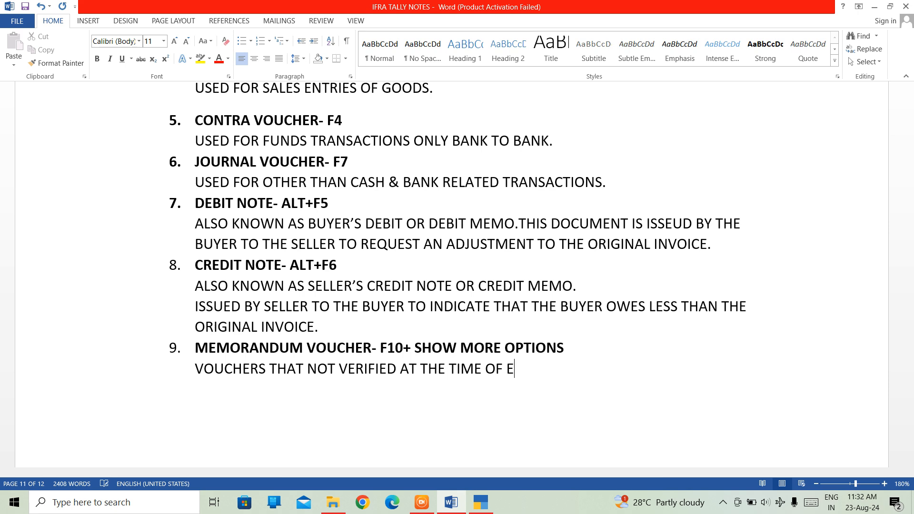
type("NTRY")
type(".")
Step: Add two more lines to the memorandum voucher description: "SUSPENSE PAYMENT" and "ITEM GIVEN AN APPROVAL"
key("Return")
type("SUS")
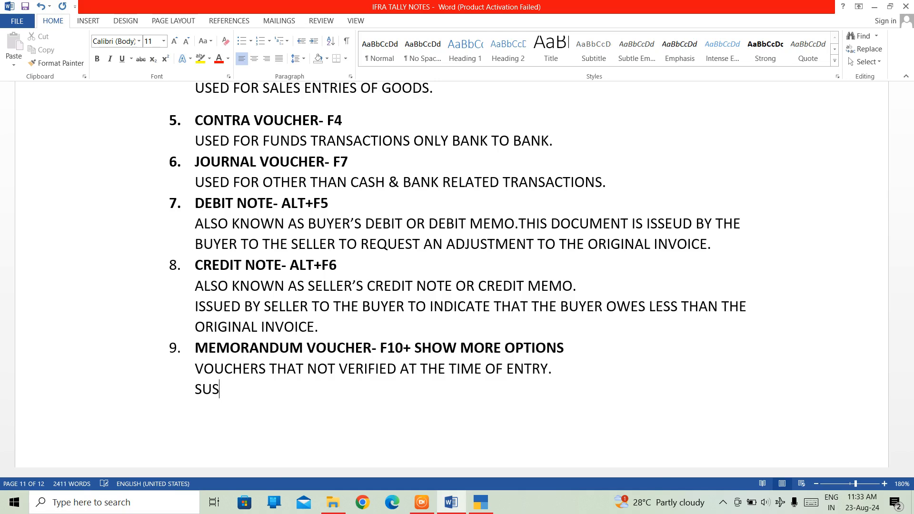
type("PENSE PA")
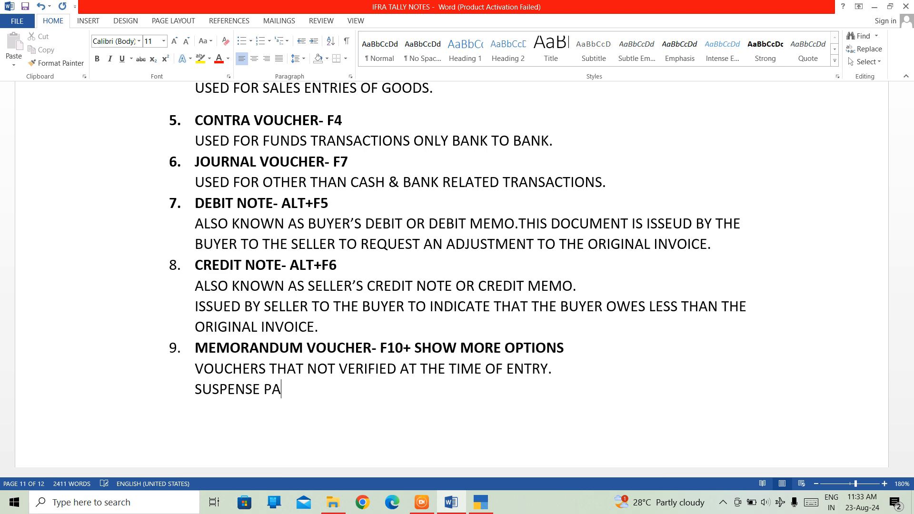
type("YMENT")
key("Return")
type("ITEM")
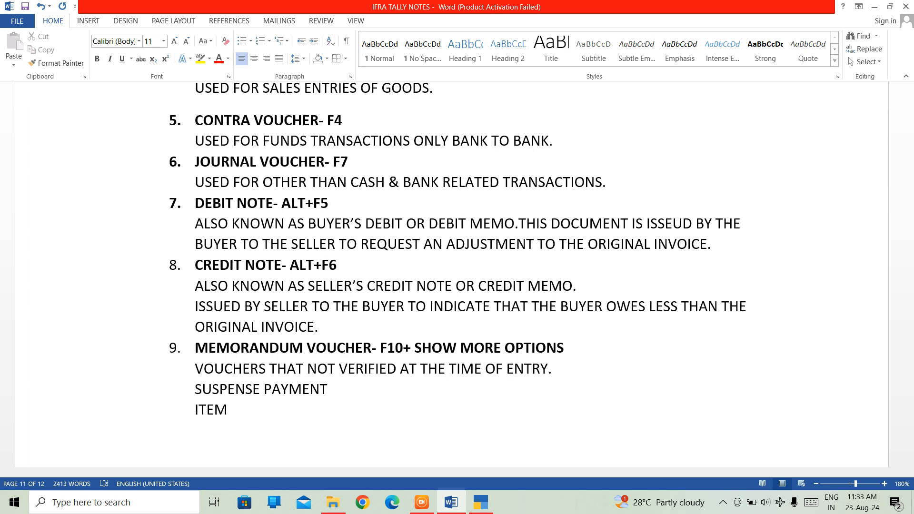
type(" GIVEN AN APPROVA")
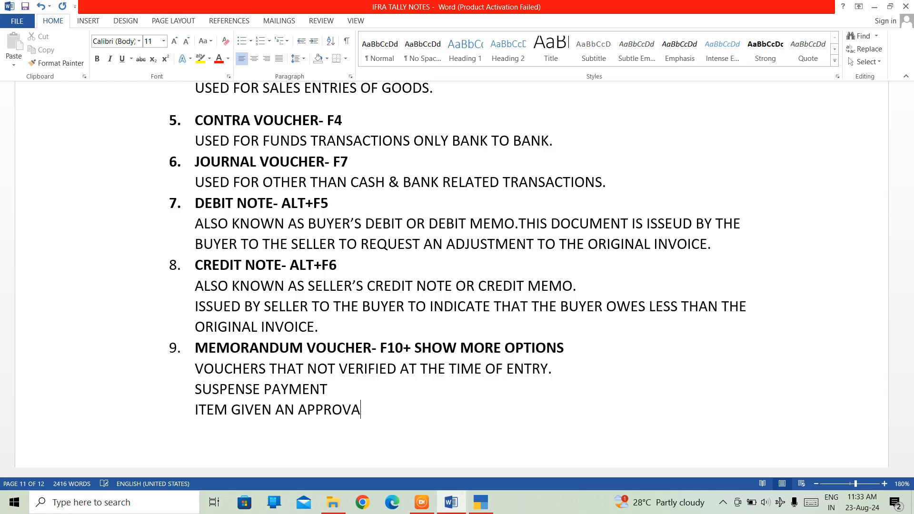
type("L")
Step: Start numbered item 10 below the memorandum voucher description with the bold heading "SALES ORDER"
key("Return")
key("Return")
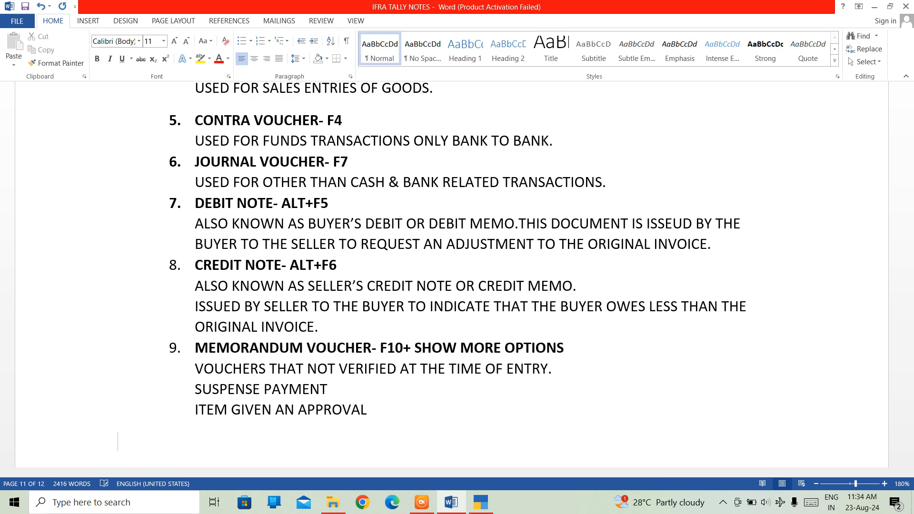
type("10. ")
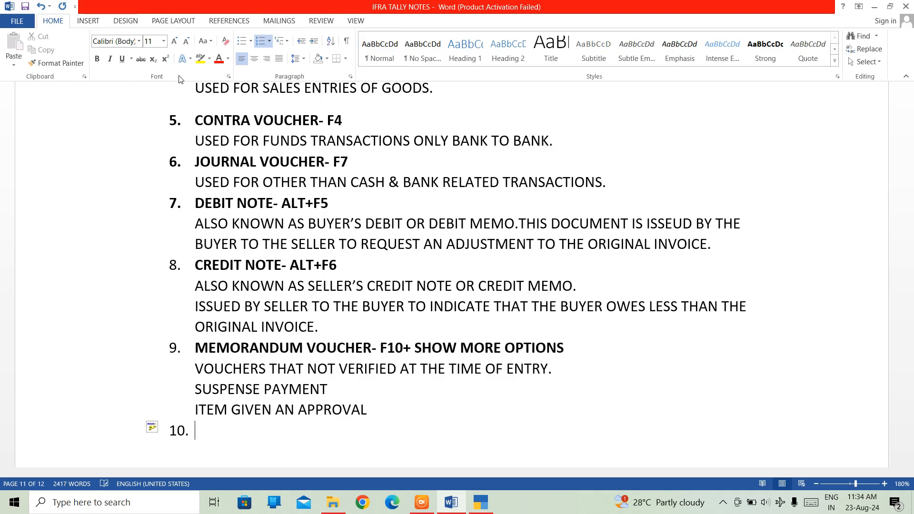
type("SALES")
key("BackSpace")
key("BackSpace")
key("BackSpace")
key("BackSpace")
key("BackSpace")
key("BackSpace")
key("ctrl+b")
type("SALE")
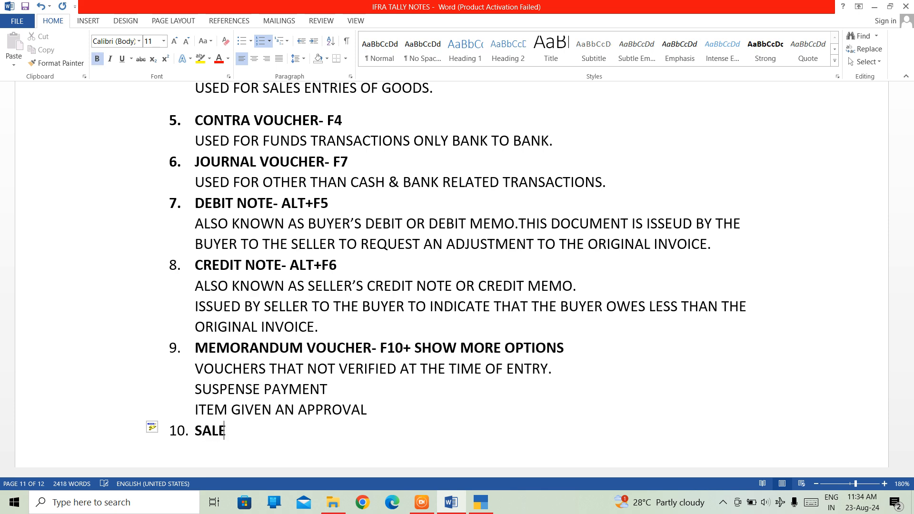
type("S ORDER")
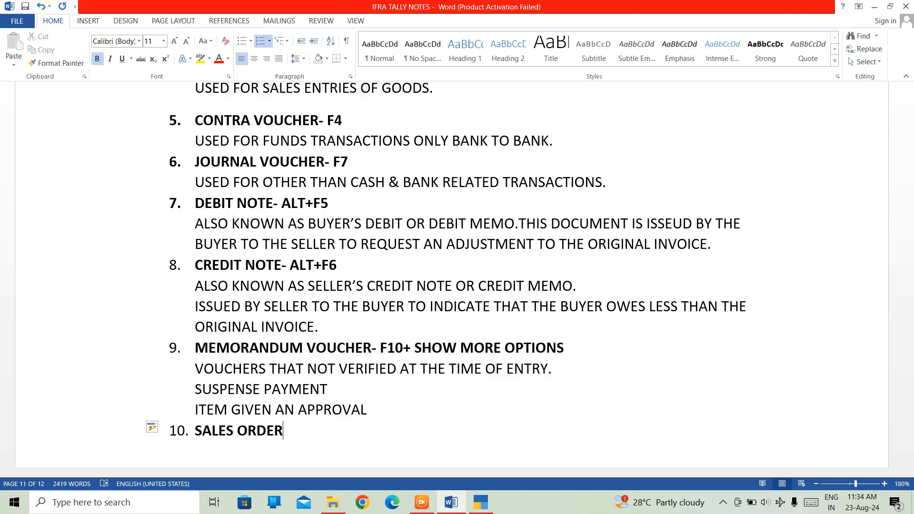
type("-")
Step: Append the shortcut "- CTRL+F8" to the sales order heading
type("CTRL+F8")
Step: Begin an unnumbered, non-bold description under the sales order: "A SELLER SENDS A SSALES ORDER TO BUYER"
key("Return")
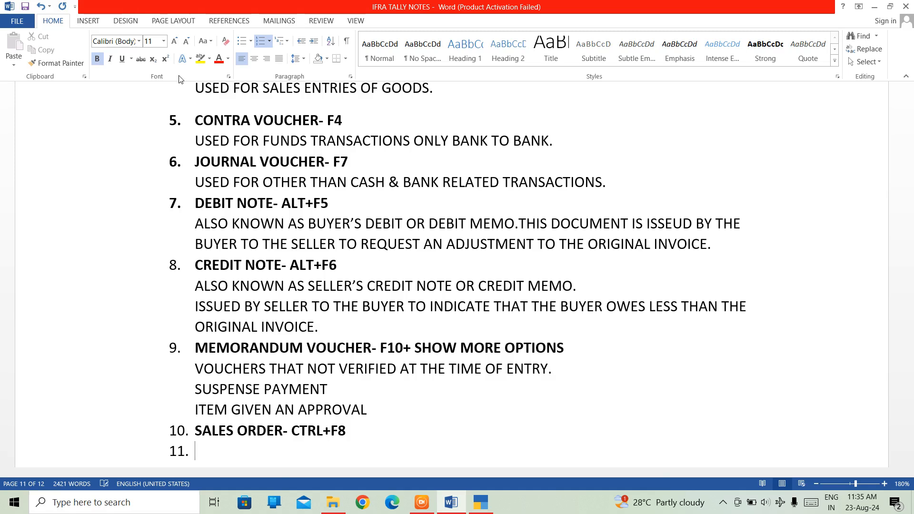
key("BackSpace")
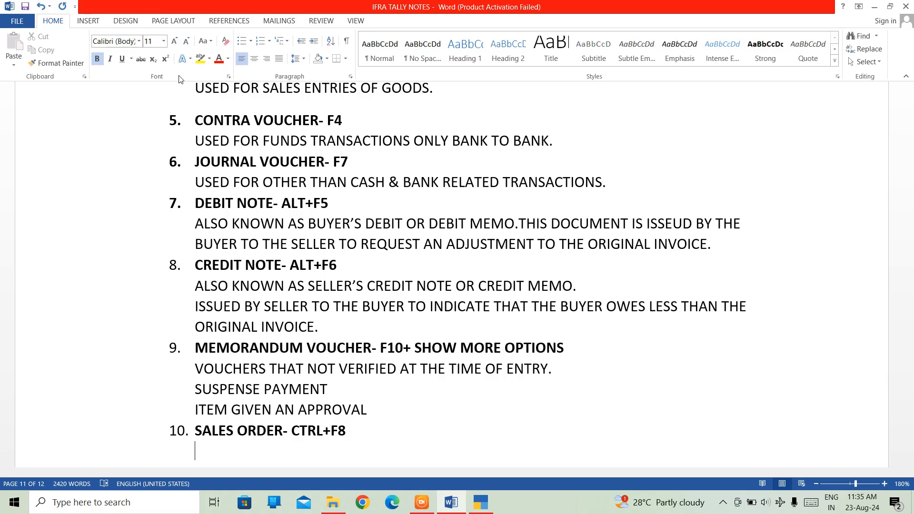
key("ctrl+b")
type("A SELLER")
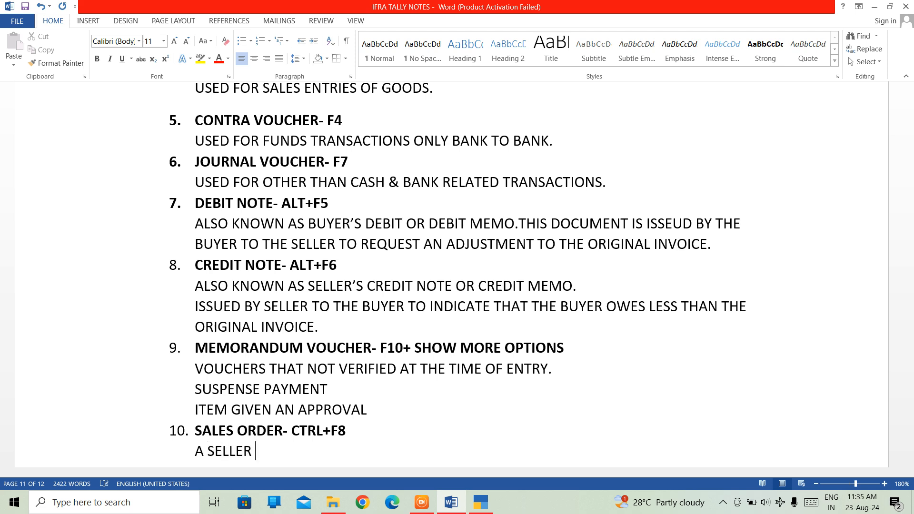
type(" SENDS A")
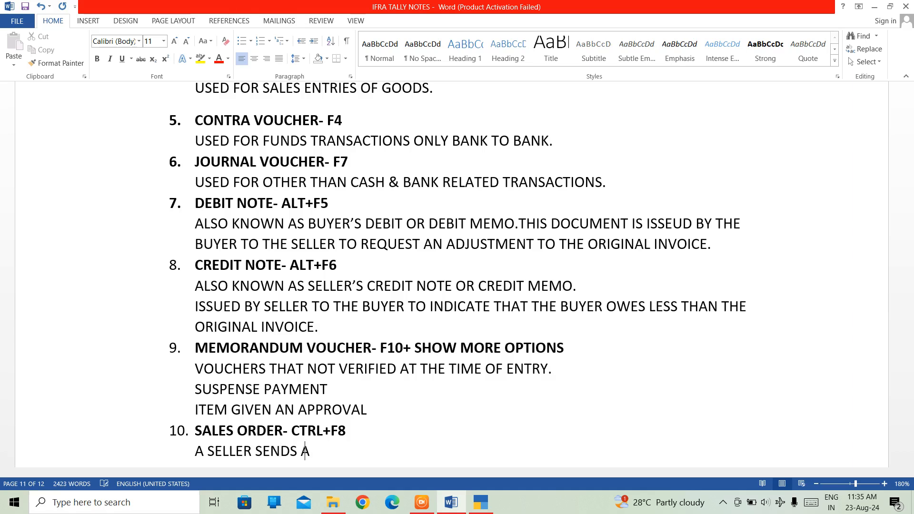
type(" SSALES ORDER")
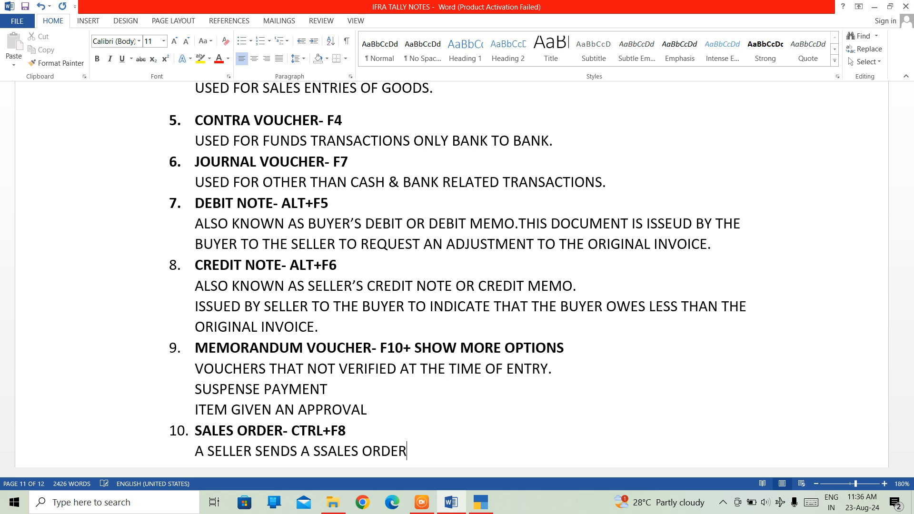
type(" TO BUYER")
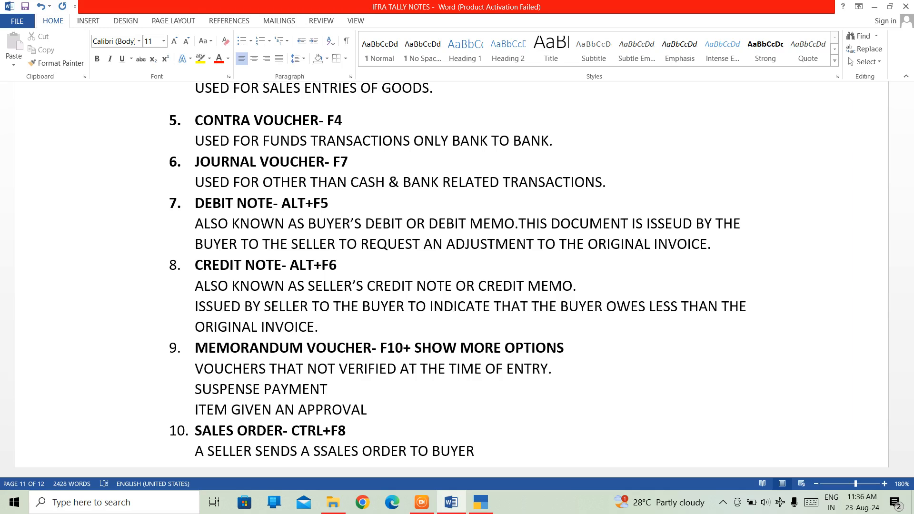
type(" AFTER RECEIVING")
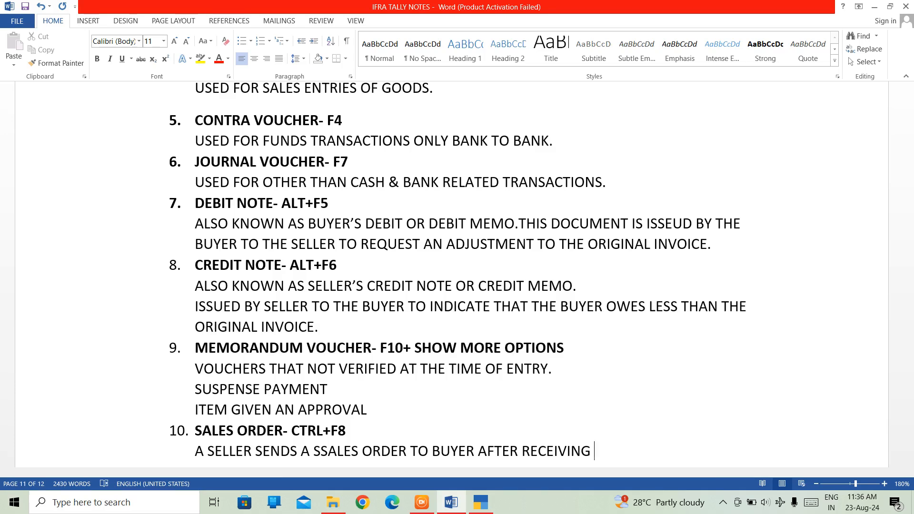
type(" THE PO TO ")
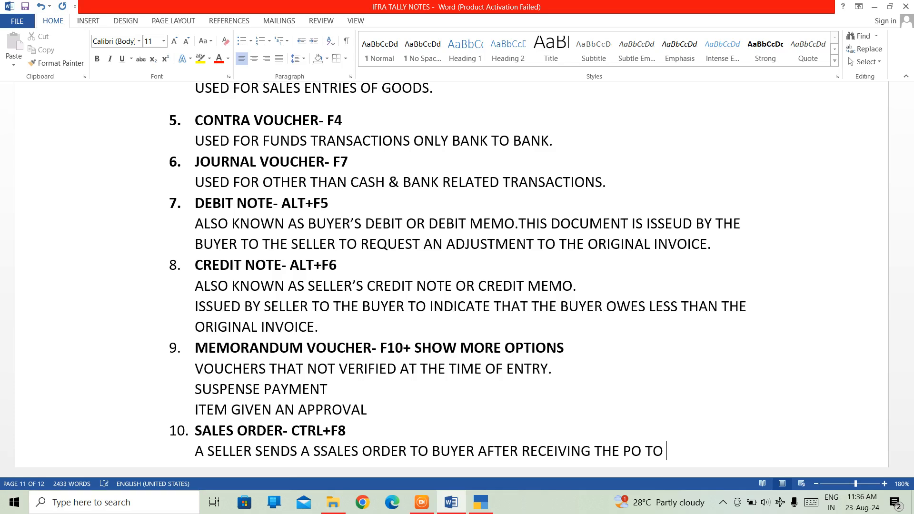
type("CONFIRM")
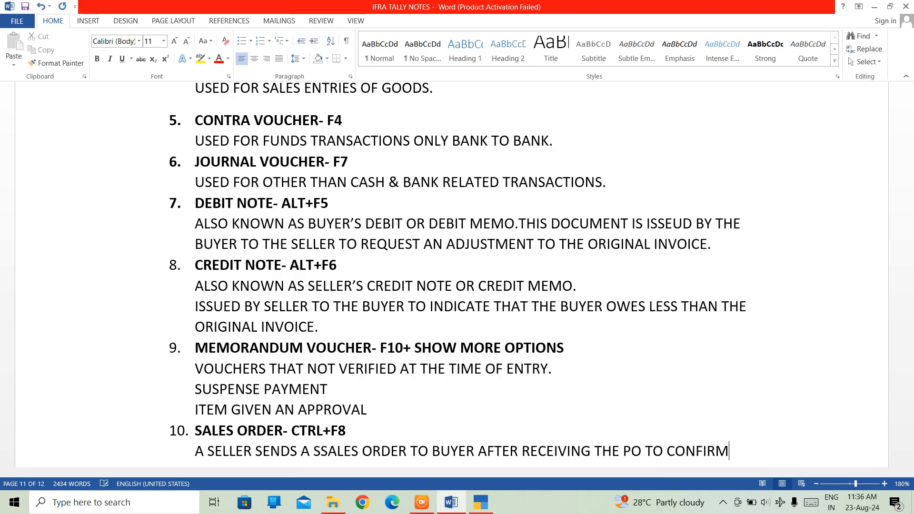
type(" THE ")
type("PURC")
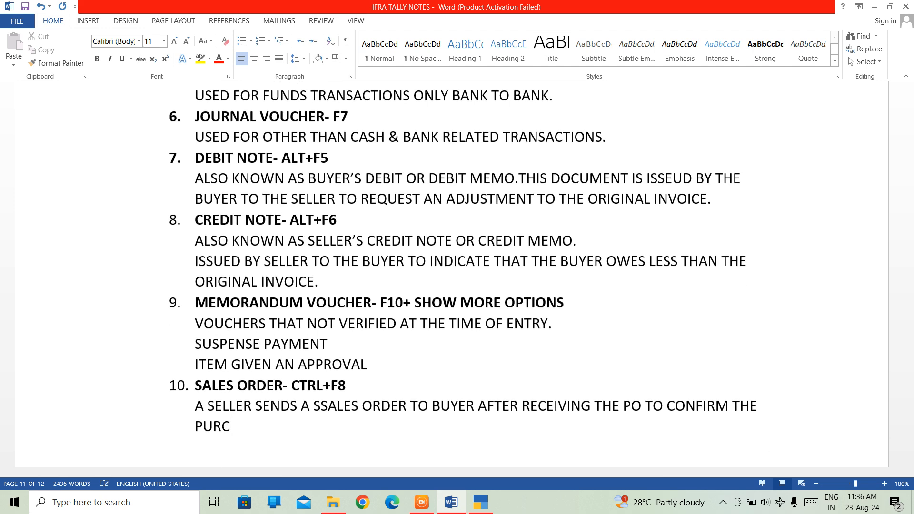
type("HASE")
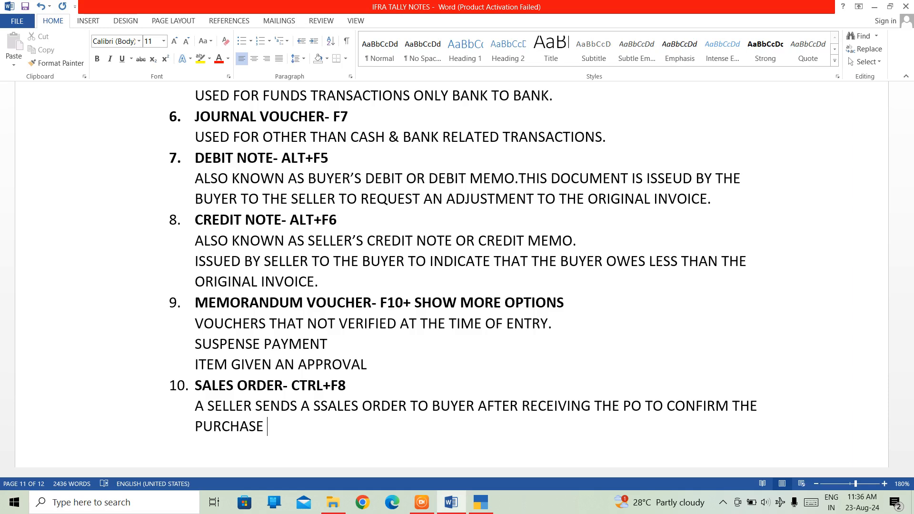
type(" *")
Step: Complete the sales order description with "& VERFIY DETAILS"
key("BackSpace")
type("& VERFIY")
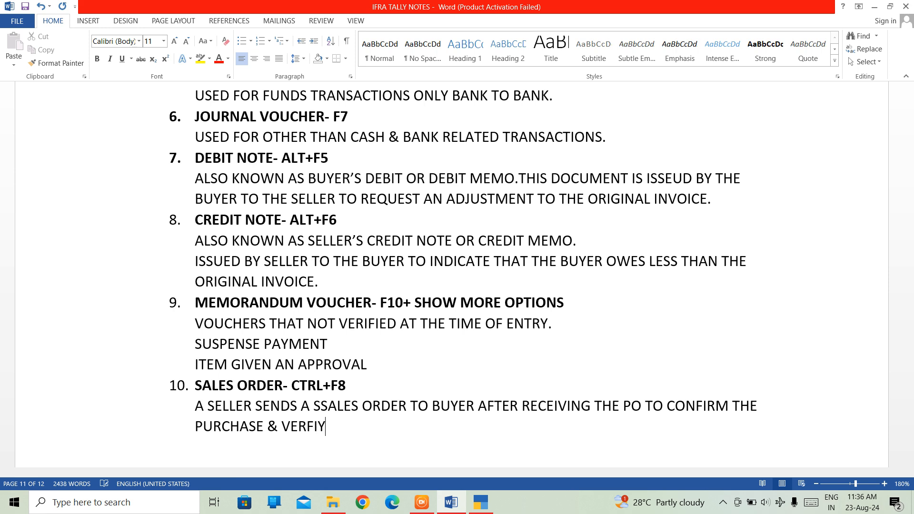
type(" DETAOLS")
key("BackSpace")
key("BackSpace")
key("BackSpace")
type("ILS")
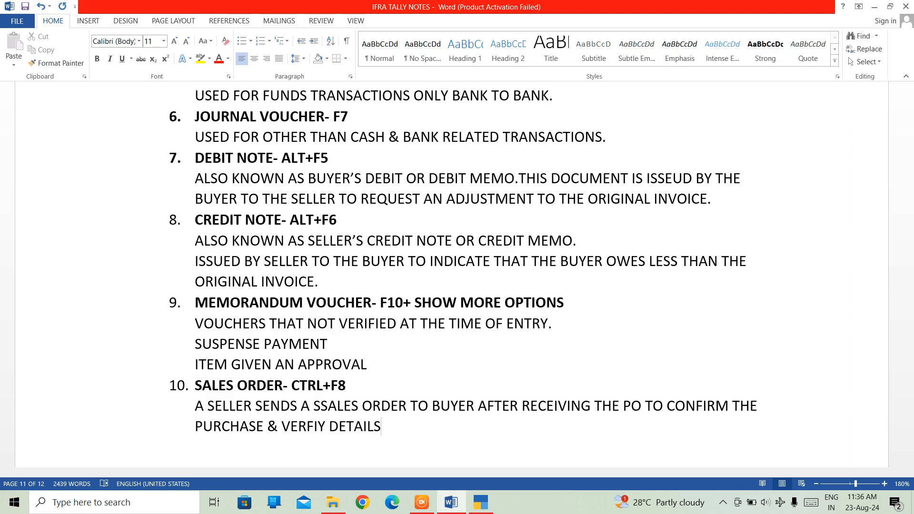
Step: Correct "SSALES" to "SALES" in the sales order description and end the description with a period
key("Left")
key("Left")
key("Left")
key("Left")
key("Left")
key("Left")
key("BackSpace")
key("Right")
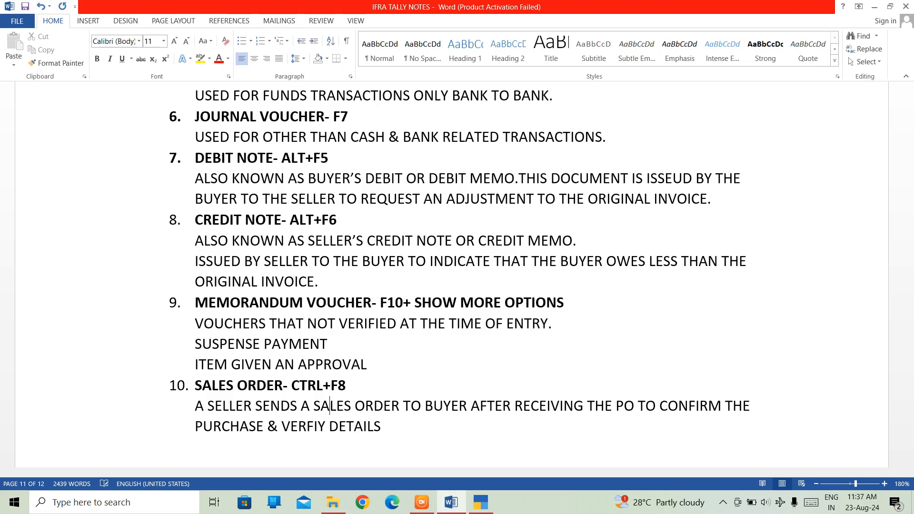
key("Right")
key("Right")
key("Right")
key("Right")
key("Right")
key("Right")
key("Right")
key("Right")
key("Right")
key("Right")
key("Right")
key("Right")
key("Right")
key("Right")
key("Right")
key("Right")
key("Right")
key("Right")
key("Right")
key("Right")
key("Right")
key("Left")
key("Left")
key("Left")
key("Left")
key("Left")
key("Left")
key("Left")
key("Left")
key("Left")
key("Left")
key("Left")
key("Left")
key("Left")
key("Left")
key("Left")
key("Left")
key("Down")
type(".")
Step: Add item 11 to the voucher list, below the sales order description, with the heading text "PURCHASE ORDER-"
key("Return")
type("11")
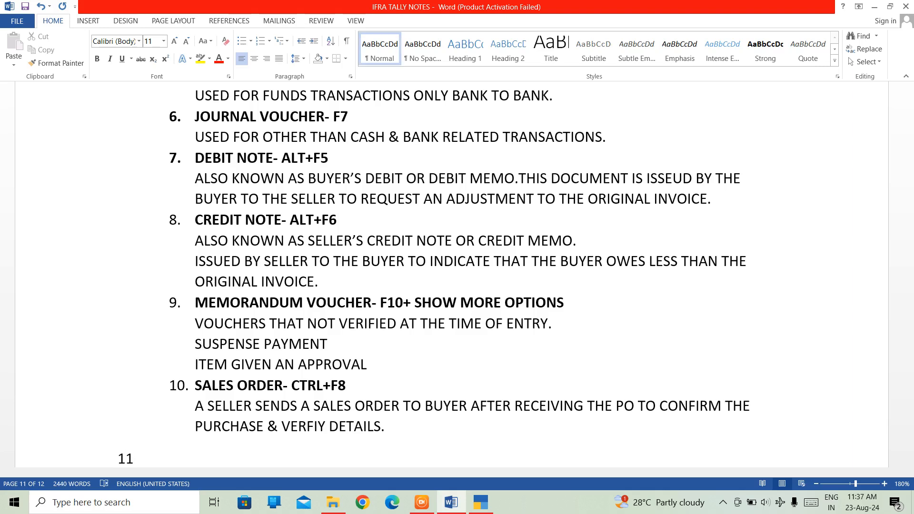
type(". ")
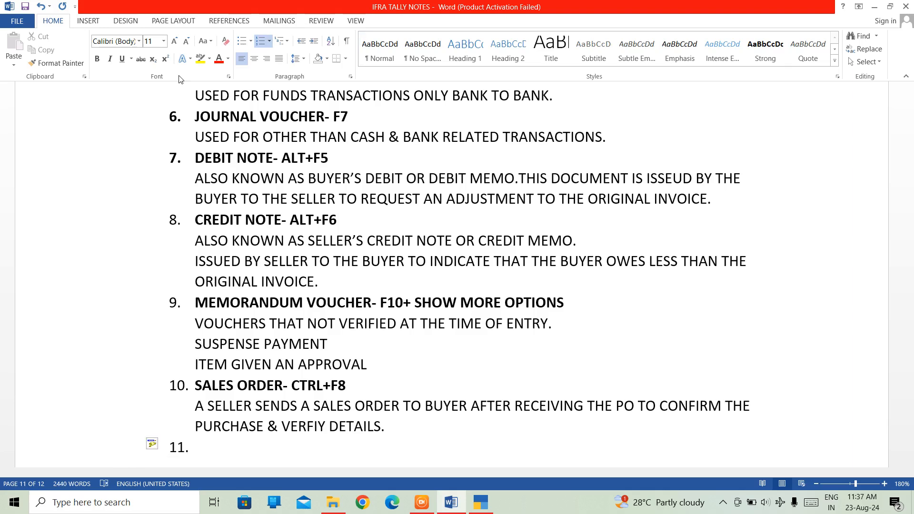
type("PURCHAS")
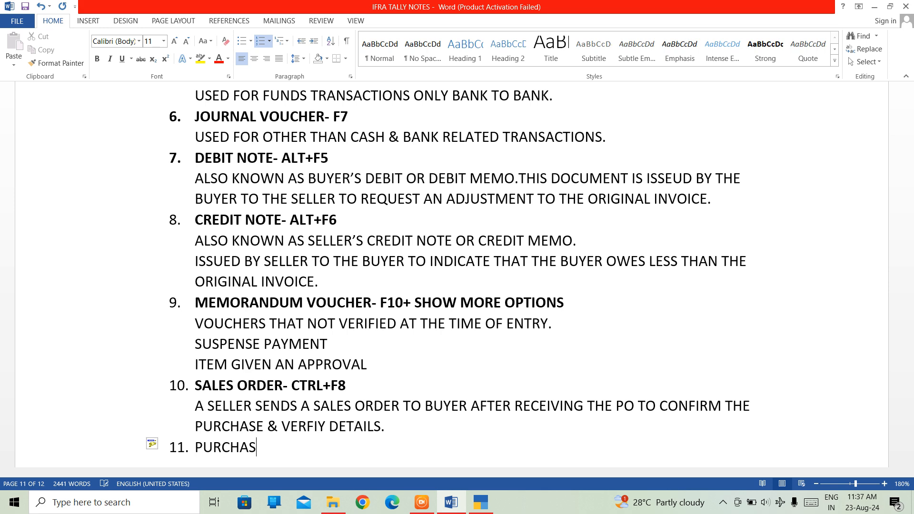
type("E ORDER-")
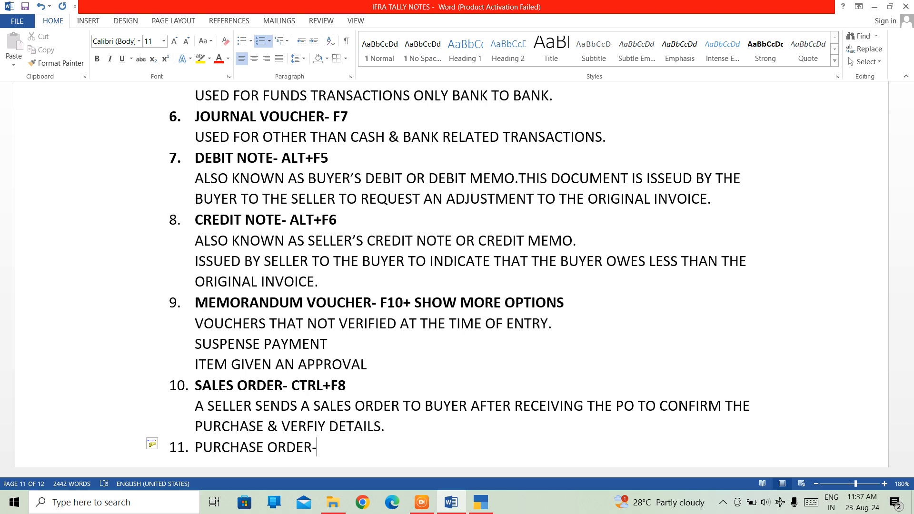
Step: Complete the purchase order heading with the shortcut "CTRL+F9" and make the whole heading bold
type("CTRL")
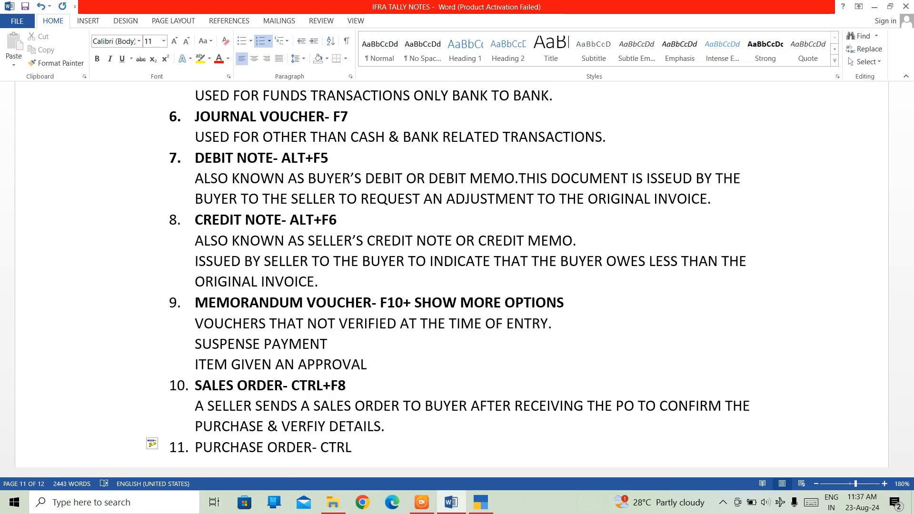
type("+F")
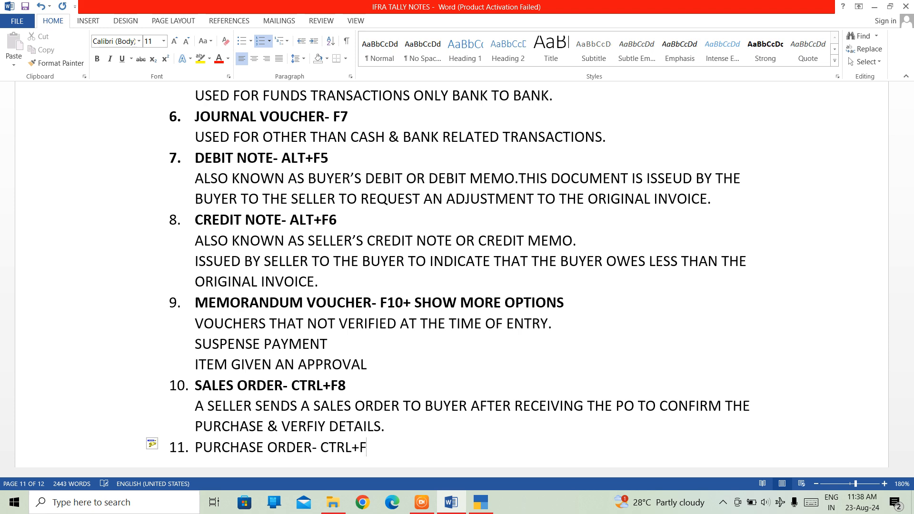
type("9")
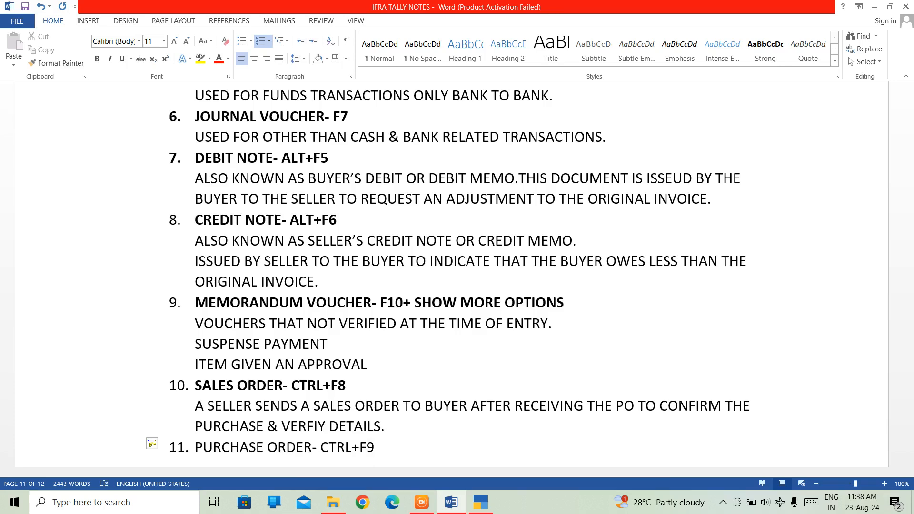
left_click_drag(375, 449, 192, 450)
key("ctrl+b")
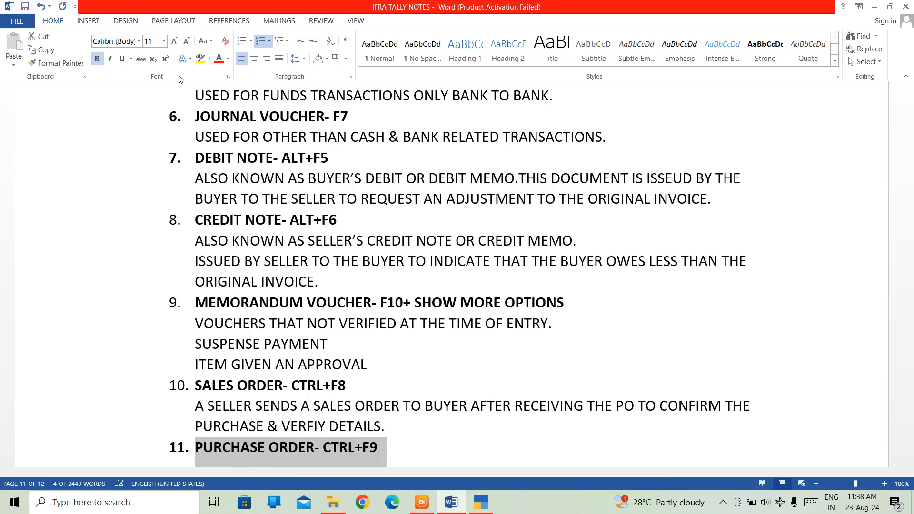
Step: Begin an unnumbered, non-bold description under the purchase order heading: "A BUYERSENDS A PO TO SELLER"
key("Down")
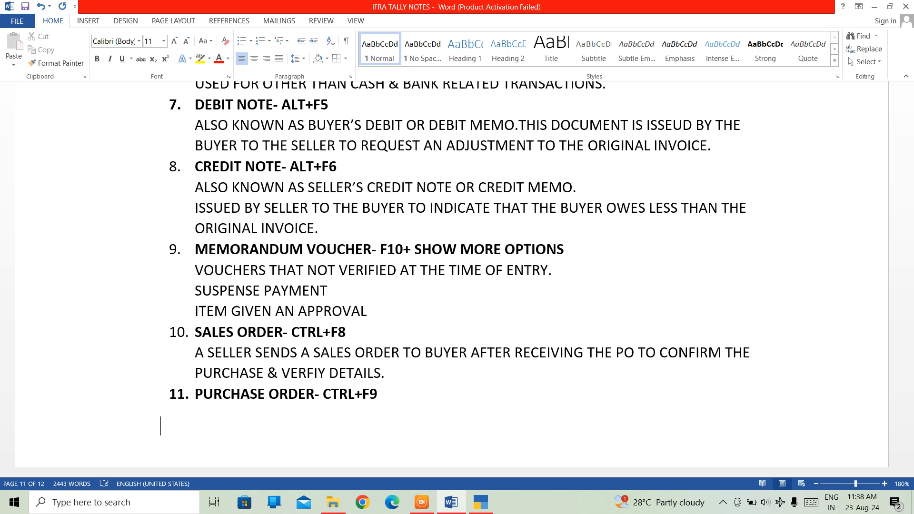
type("A ")
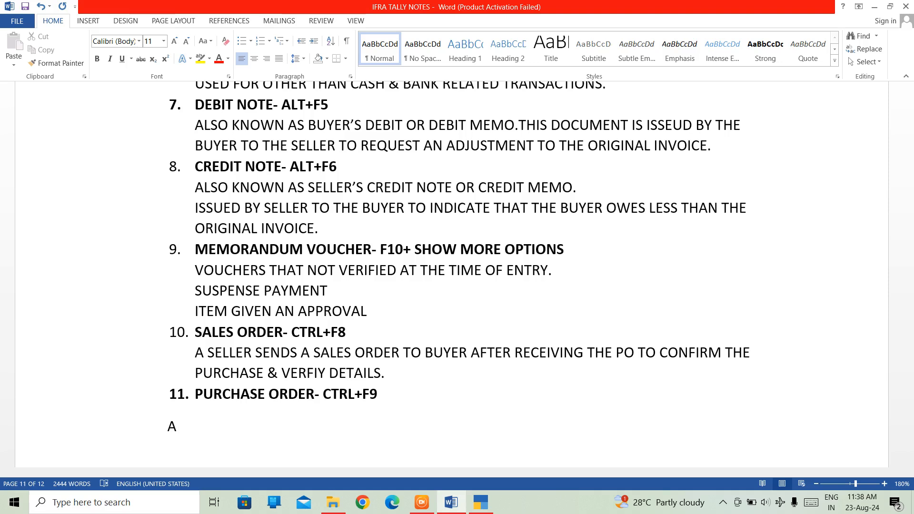
type("BUYERSENDS A")
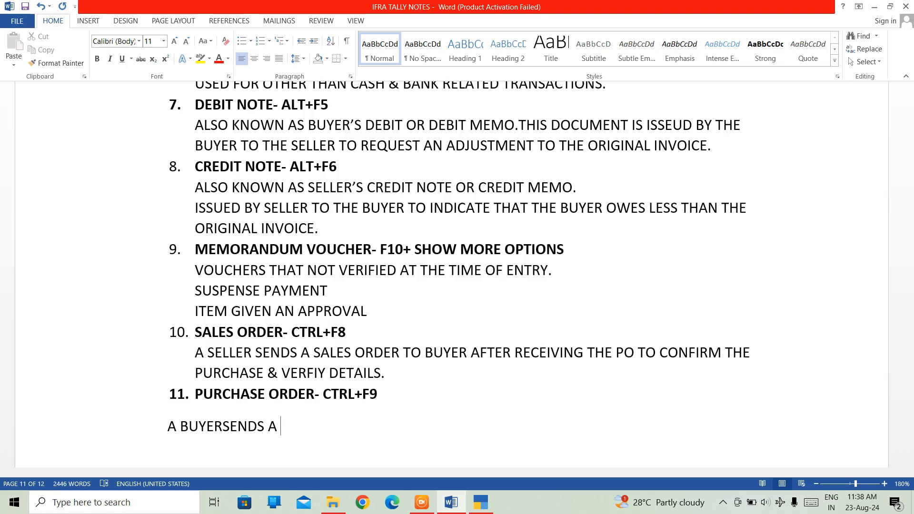
type(" PO TO SELLER")
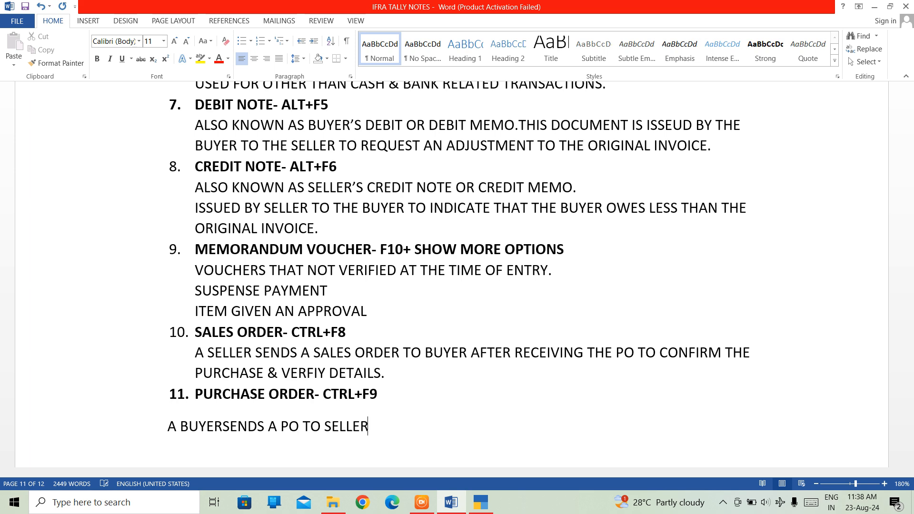
type(" TO SPI")
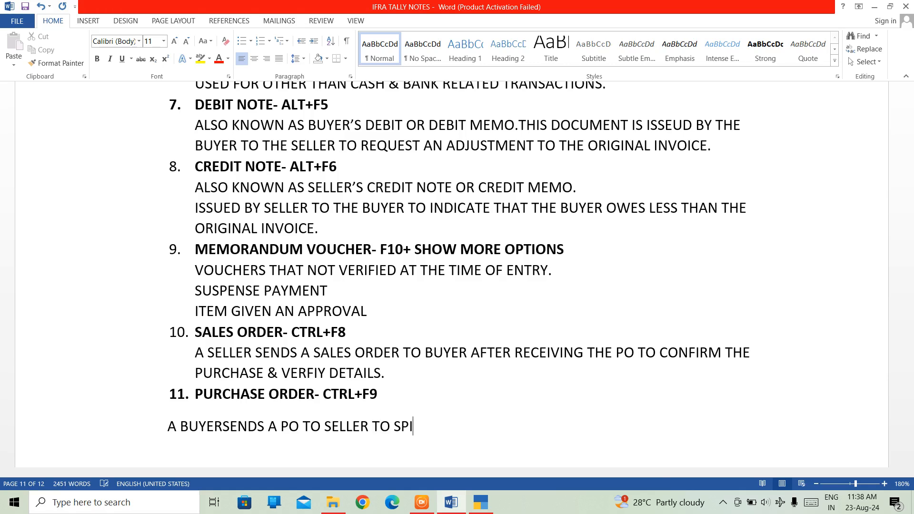
Step: Continue the purchase order description with "TO SPECIFY", correcting the spelling of "SPECIFY"
type("CIFY")
key("Left")
key("Left")
key("Left")
key("Left")
key("BackSpace")
type("E")
key("Right")
key("Right")
key("Right")
Step: Continue the purchase order description with "THE PRODUCTS OR SERVICES"
type("THAT")
key("BackSpace")
key("BackSpace")
key("BackSpace")
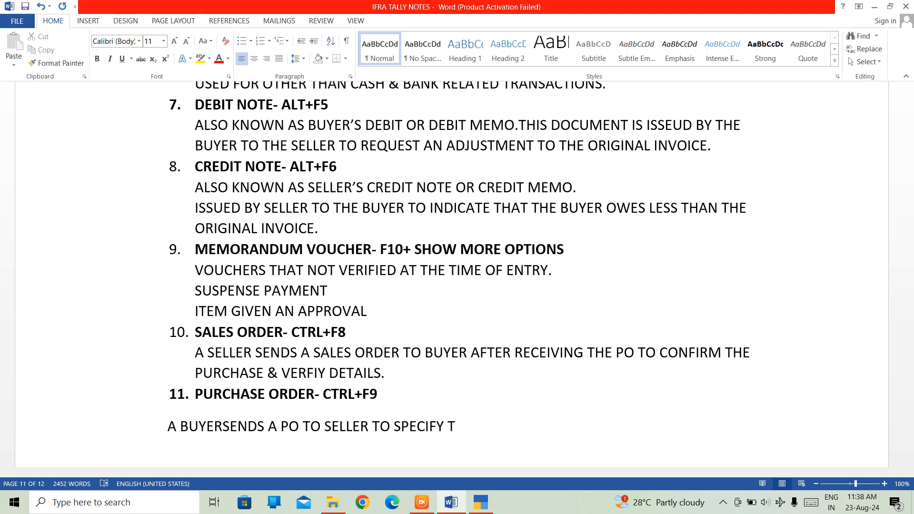
type("HE PRODUC")
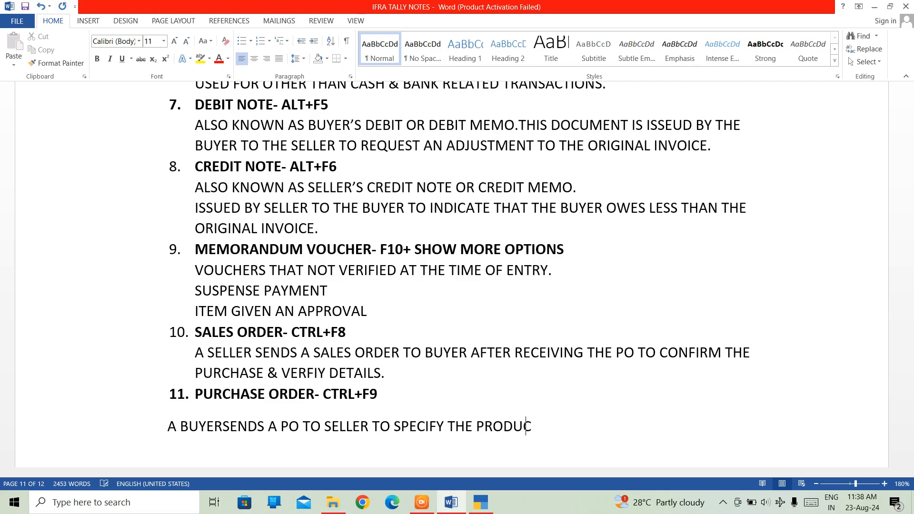
type("TS OR SERVICES")
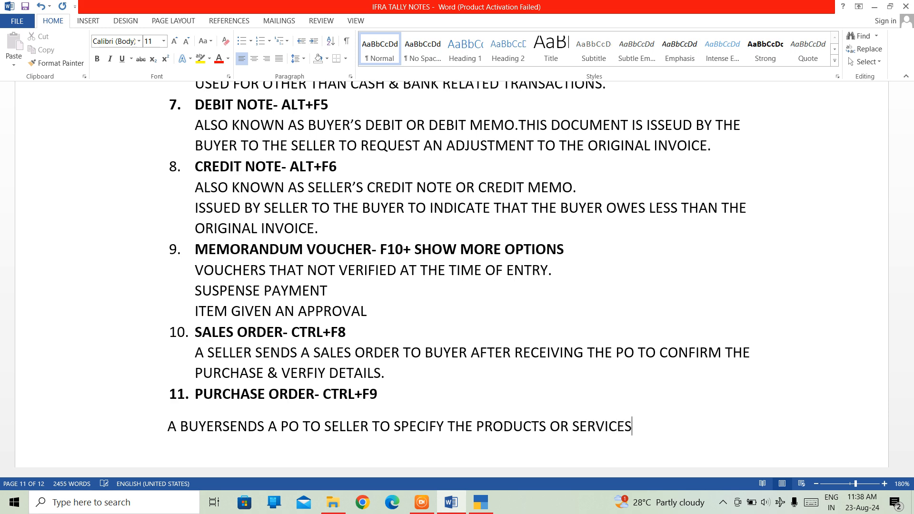
type(" THEY WANT ")
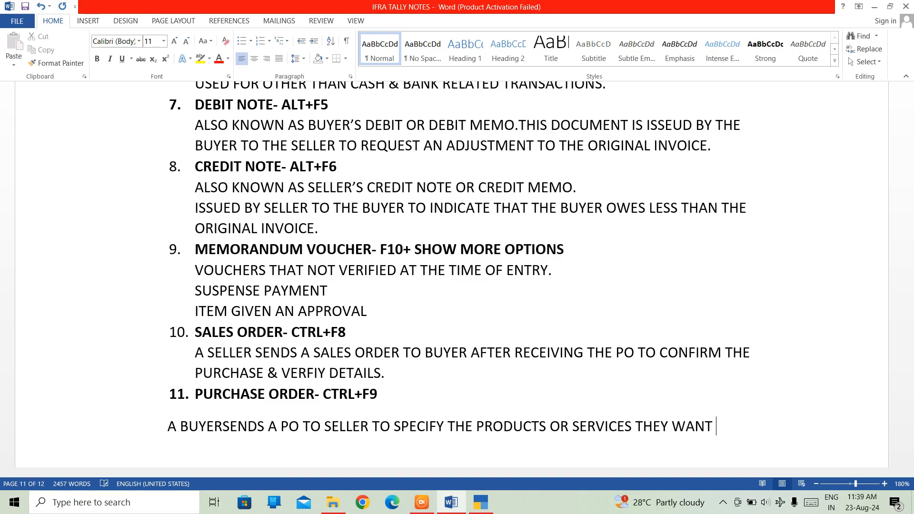
type("TO BUY.")
Step: Insert the missing space between "BUYER" and "SENDS" in the purchase order description
key("Left")
key("Left")
key("Left")
key("Left")
key("Left")
key("Left")
key("Left")
key("Left")
key("Left")
key("Left")
key("Left")
key("Left")
key("Left")
key("Left")
key("Left")
key("Left")
key("Left")
key("Left")
key("Left")
key("Left")
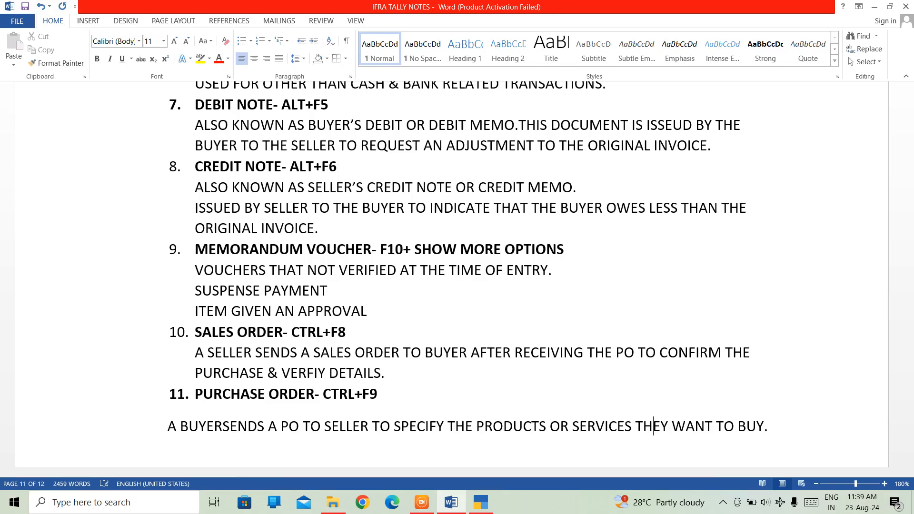
key("Left")
key("Left")
key("Left")
key("Left")
key("Left")
key("Left")
key("Left")
key("Left")
key("Left")
key("Left")
key("Left")
key("Left")
key("Left")
key("Right")
key("Right")
key("Right")
key("Right")
key("Right")
key("Right")
key("Right")
key("Right")
key("Right")
key("Right")
key("Right")
key("Right")
key("Right")
key("Right")
key("Right")
key("Right")
key("Right")
key("Right")
key("Right")
key("Right")
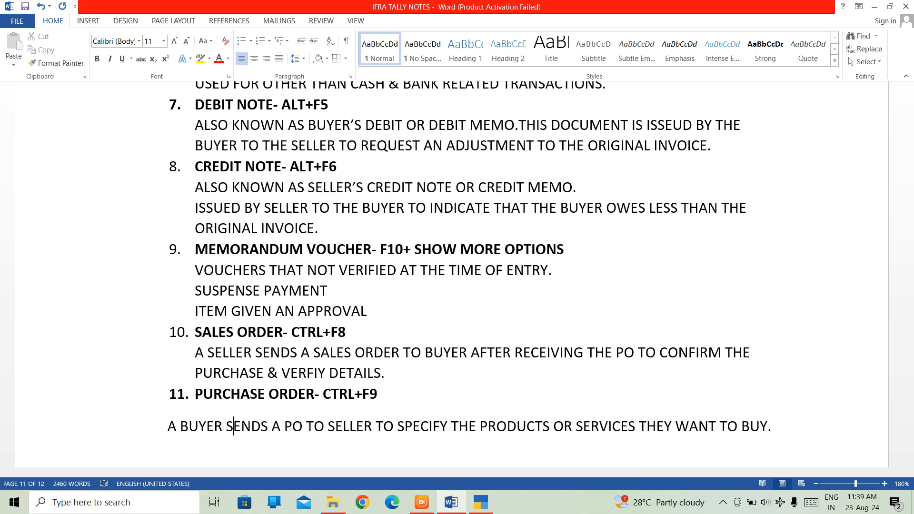
key("Right")
key("Right")
key("Right")
key("Right")
key("Right")
key("Right")
key("Right")
key("Right")
key("Right")
key("Right")
key("Right")
key("Right")
key("Right")
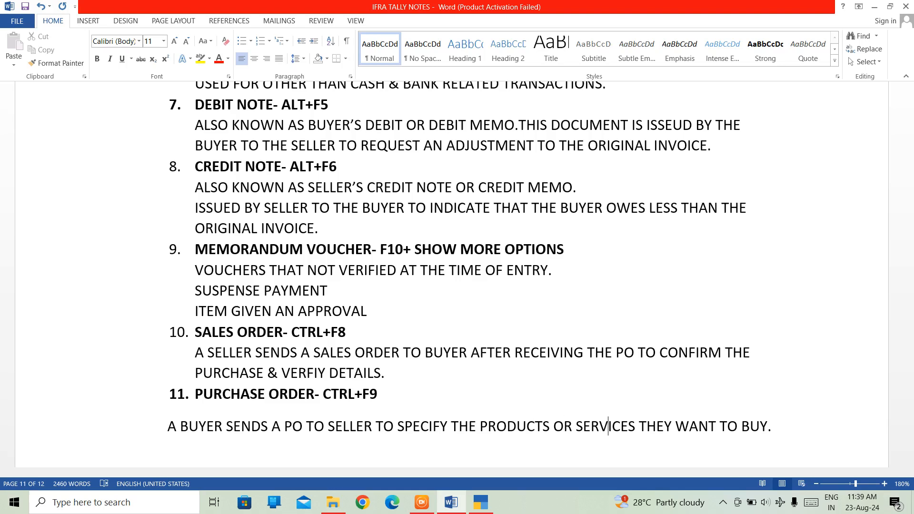